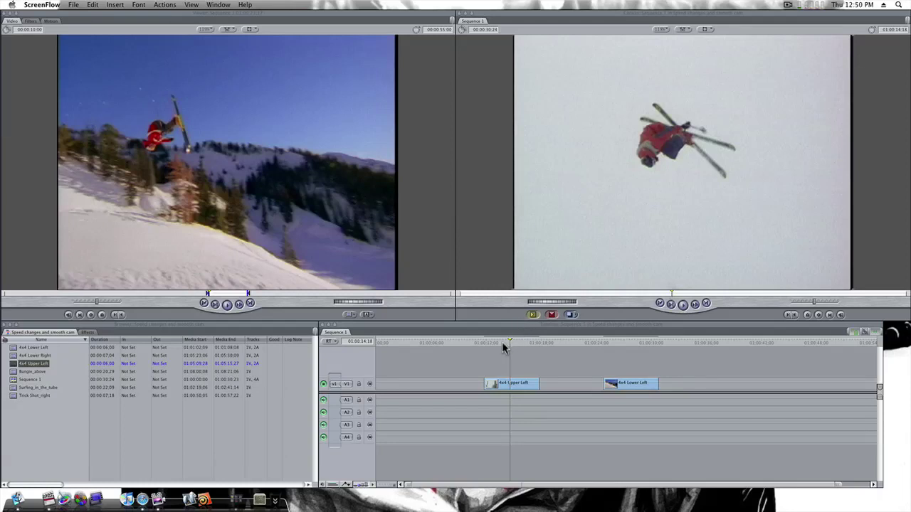
- Play the 4x4 Upper Left clip in the timeline from just before its start
click(496, 342)
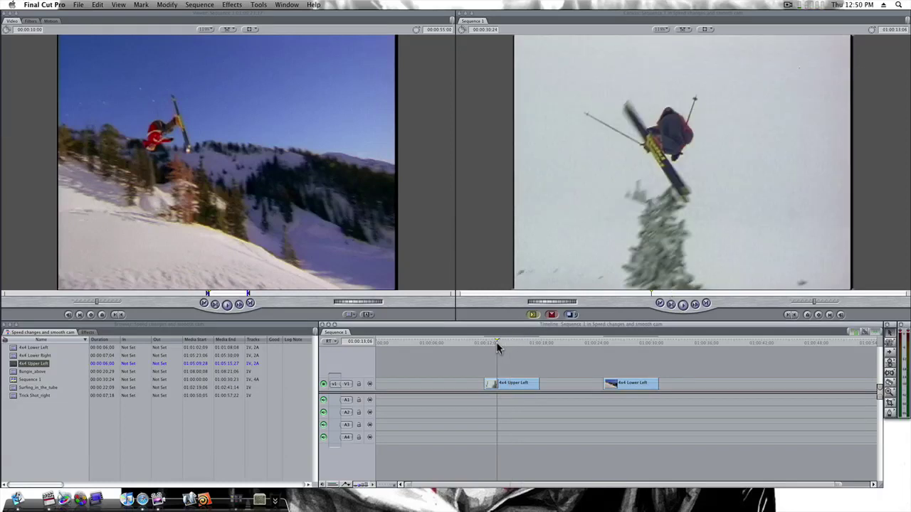
click(480, 341)
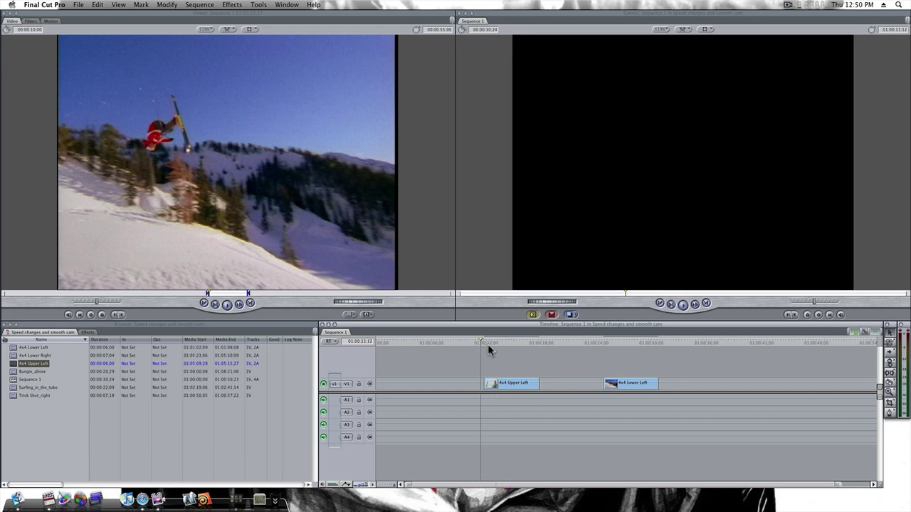
key(space)
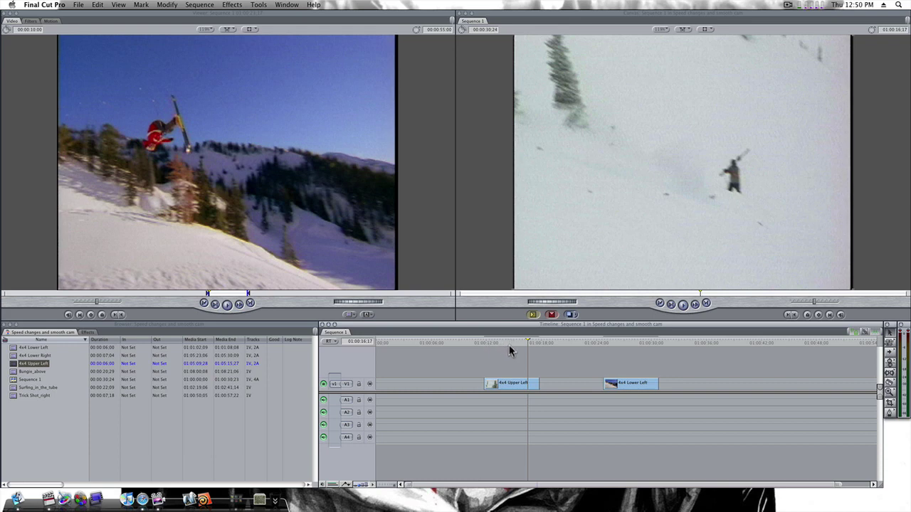
- Make a freeze frame of the mid-air skier in the 4x4 Upper Left clip at 01:00:14;18
click(509, 342)
click(167, 5)
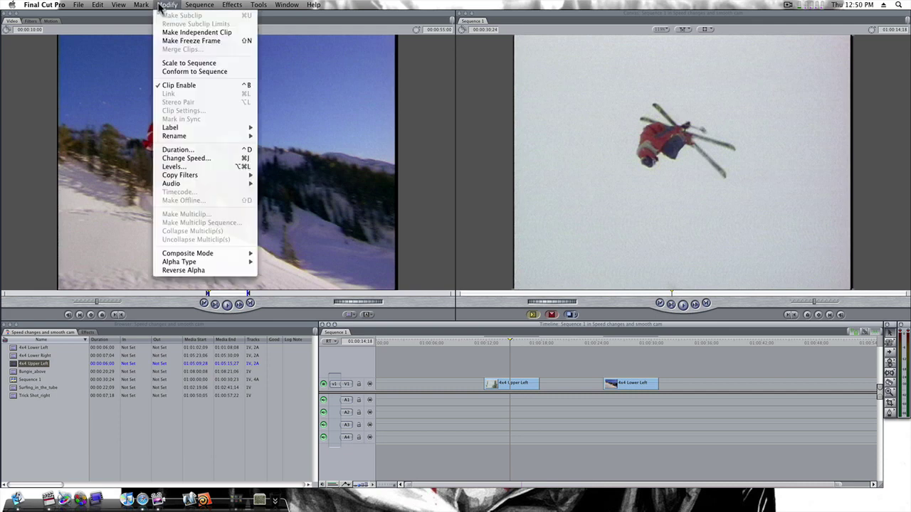
click(173, 43)
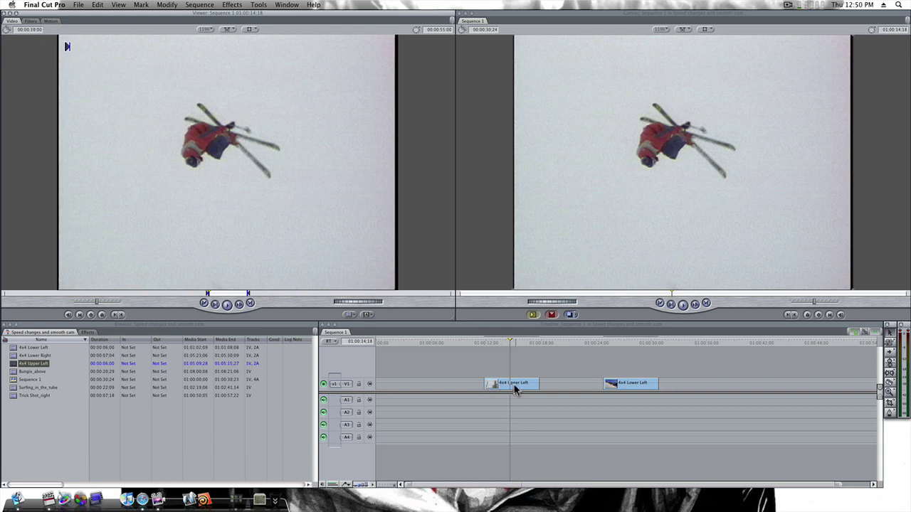
- Undo the last timeline edit and delete the audio of both clips from tracks A1 and A2
key(super+z)
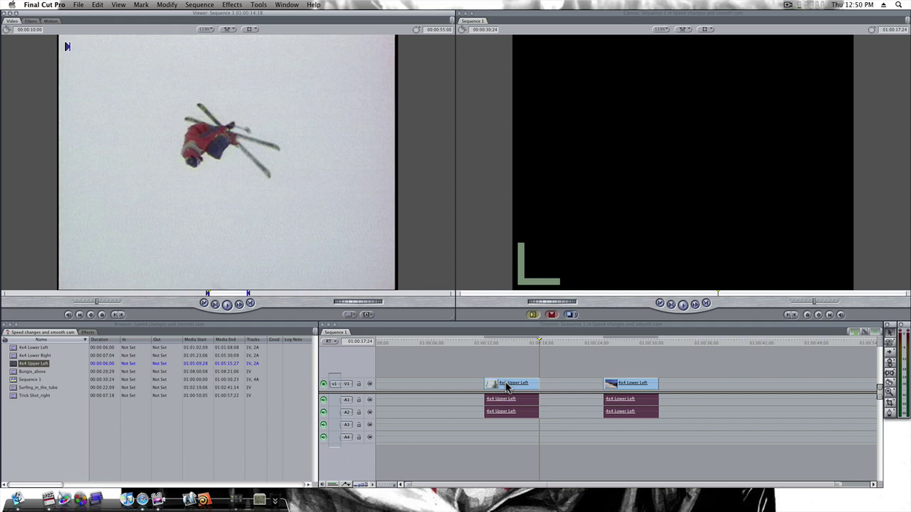
drag(473, 406, 656, 436)
key(Delete)
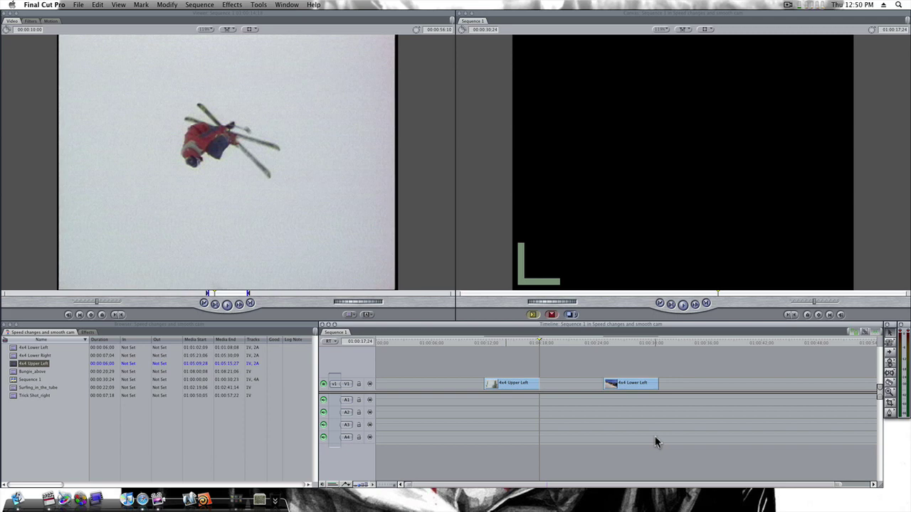
- Show clip keyframes in the timeline and add a speed keyframe to the 4x4 Upper Left clip at 01:00:14;09
click(342, 485)
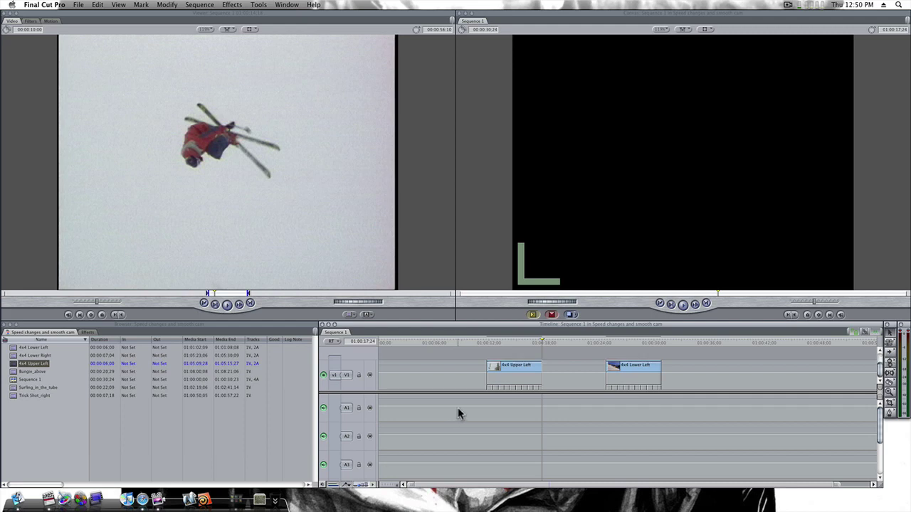
click(509, 341)
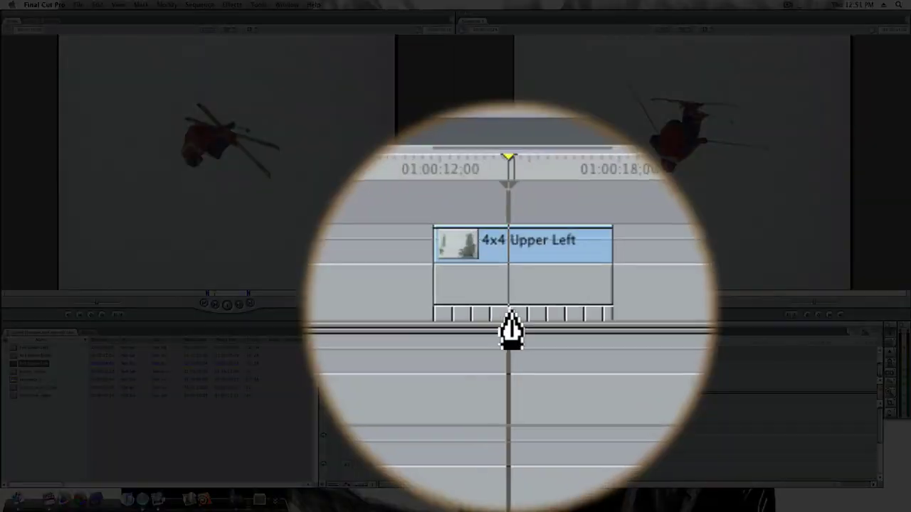
click(510, 313)
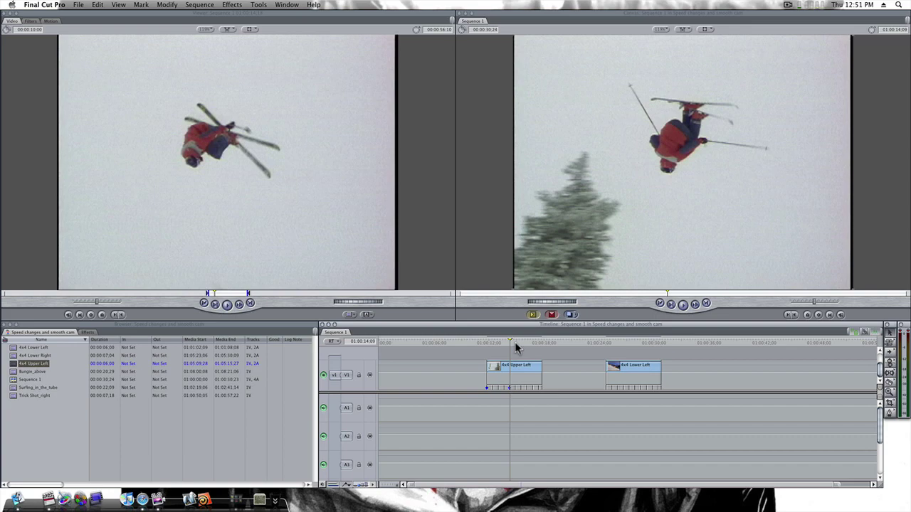
- Add a second speed keyframe to the 4x4 Upper Left clip near 01:00:14;28
click(516, 343)
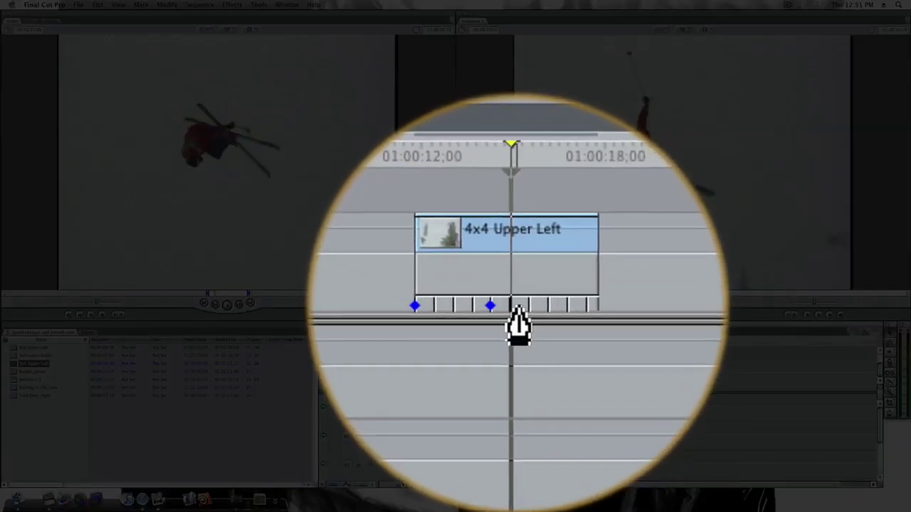
click(521, 306)
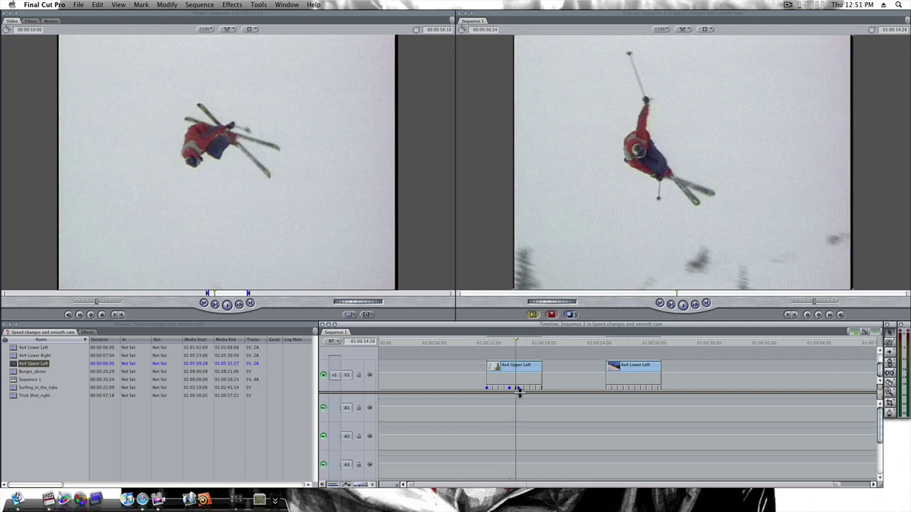
drag(516, 388, 519, 387)
- Change the speed of the segment between the two added speed keyframes in the 4x4 Upper Left clip
right_click(519, 388)
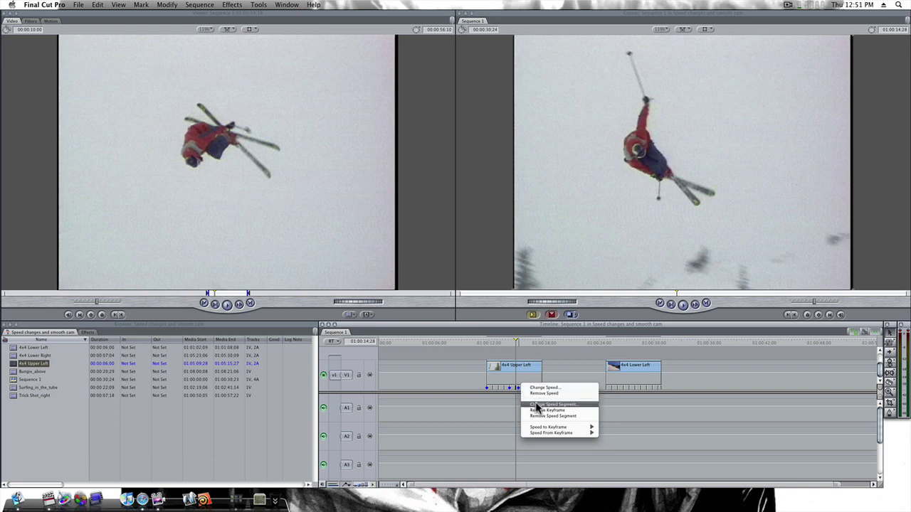
click(454, 406)
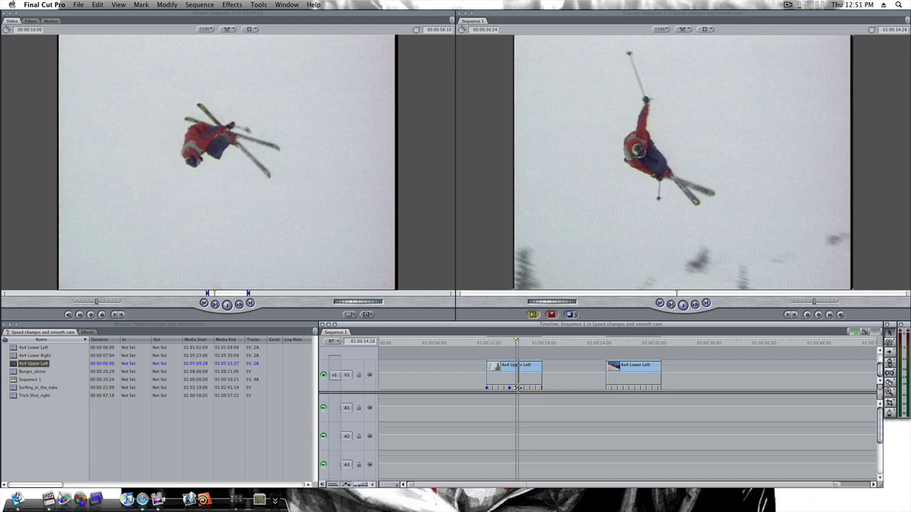
mouse_move(517, 388)
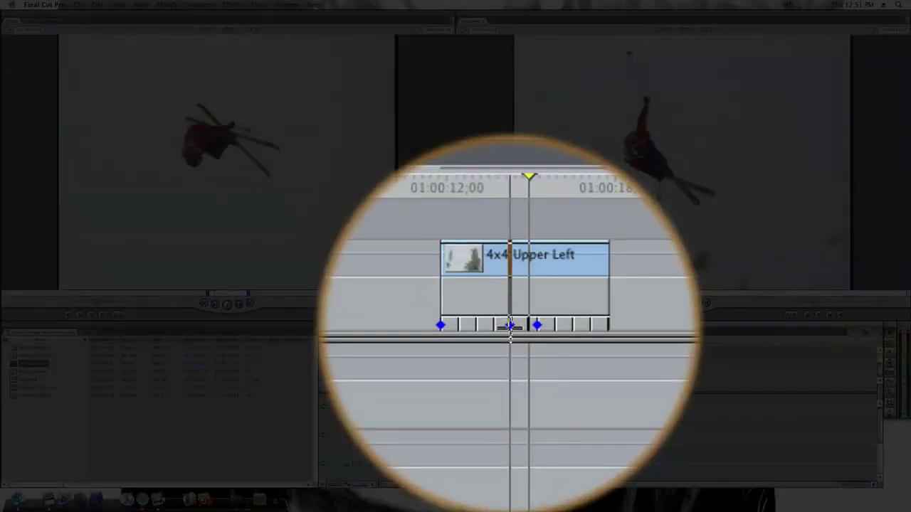
mouse_move(509, 334)
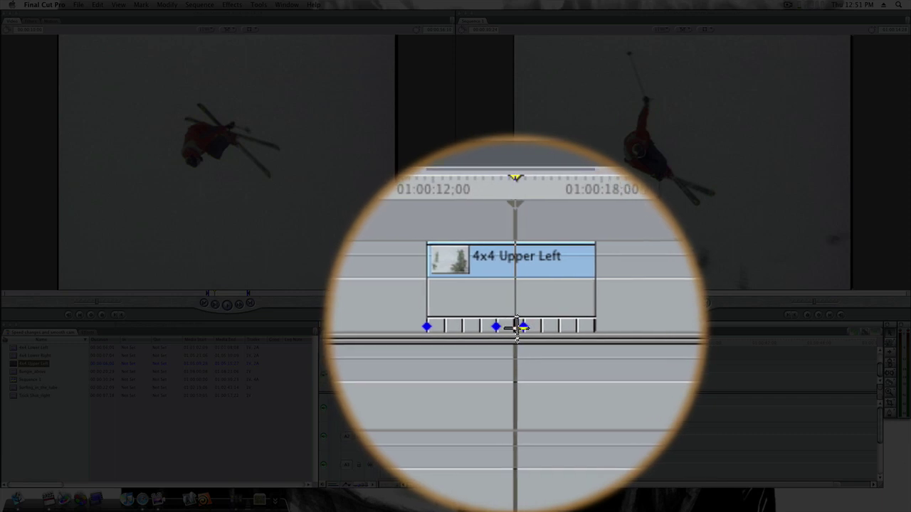
right_click(519, 327)
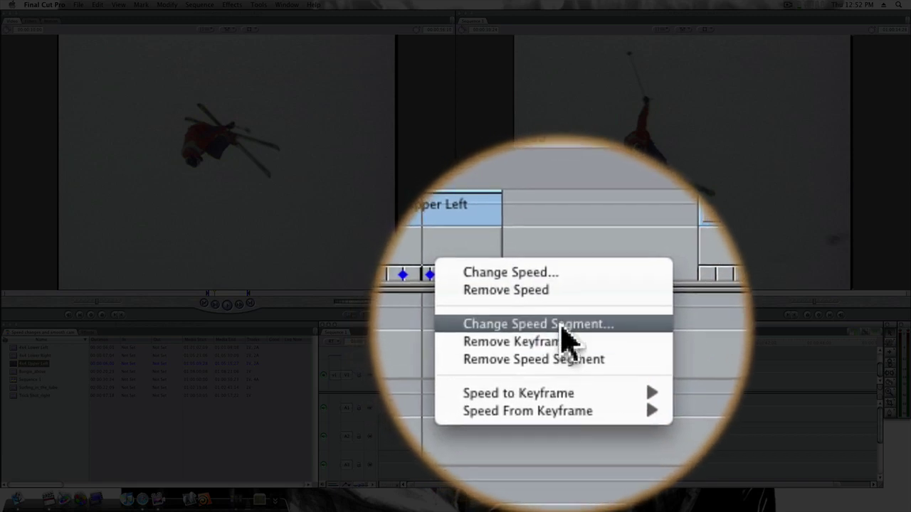
click(561, 321)
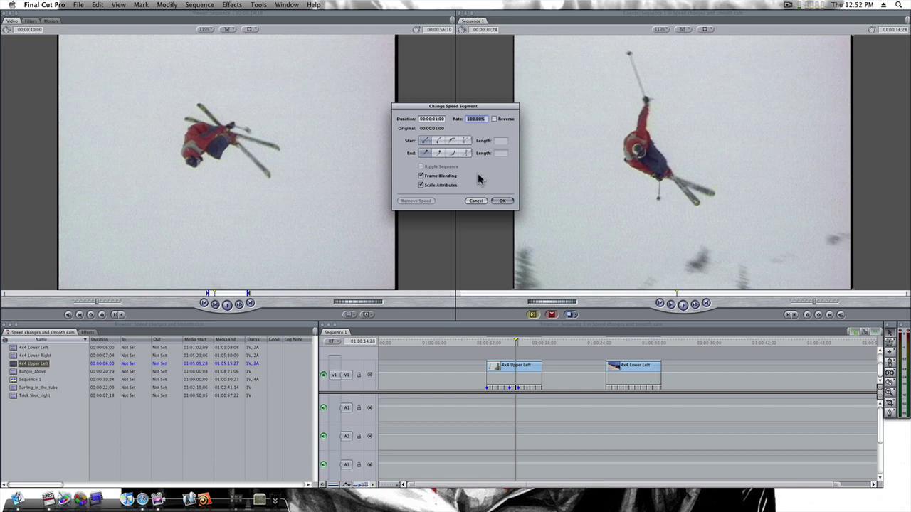
key(Return)
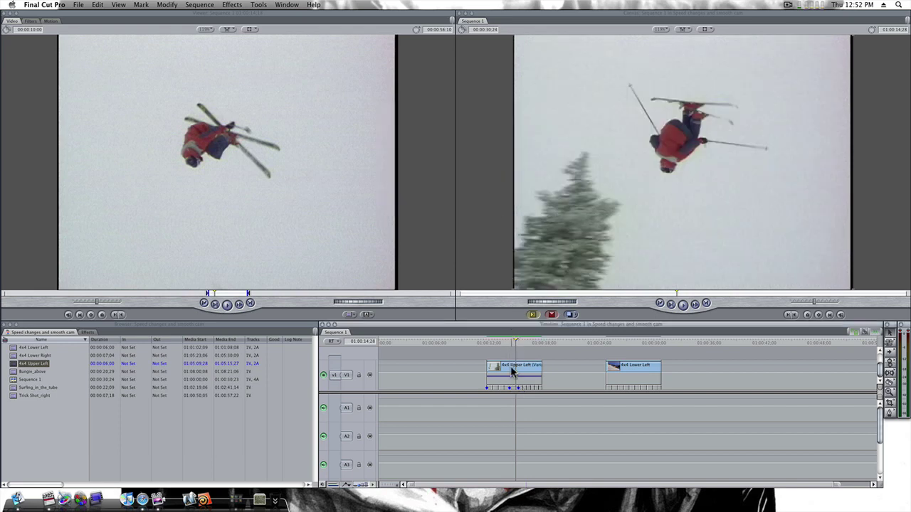
- Play back the 4x4 Upper Left clip from near its start to check the speed change
click(492, 344)
click(518, 388)
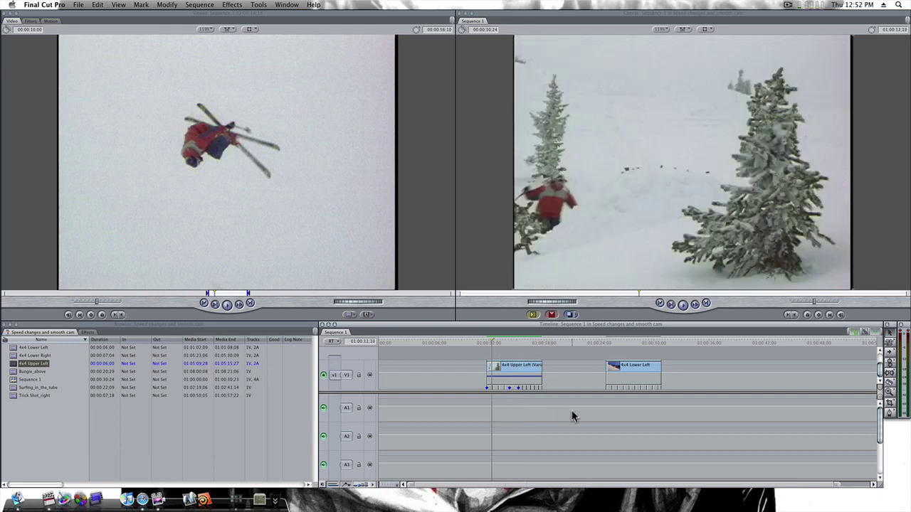
key(space)
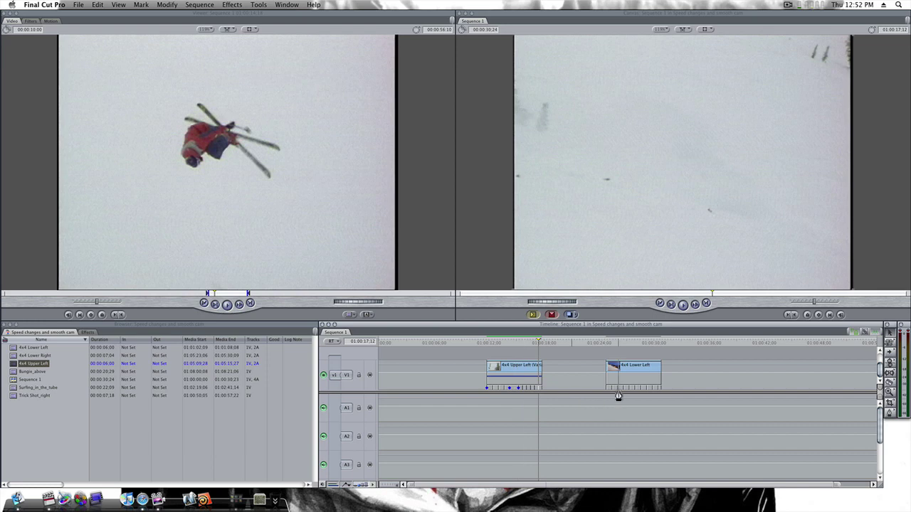
- Add a speed keyframe to the 4x4 Lower Left clip on the mid-air jump at 01:00:27;01
click(607, 345)
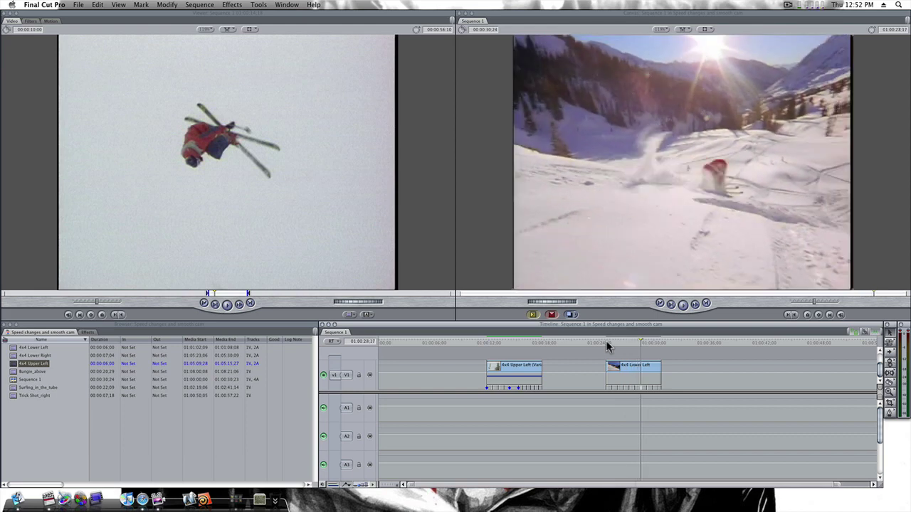
click(607, 345)
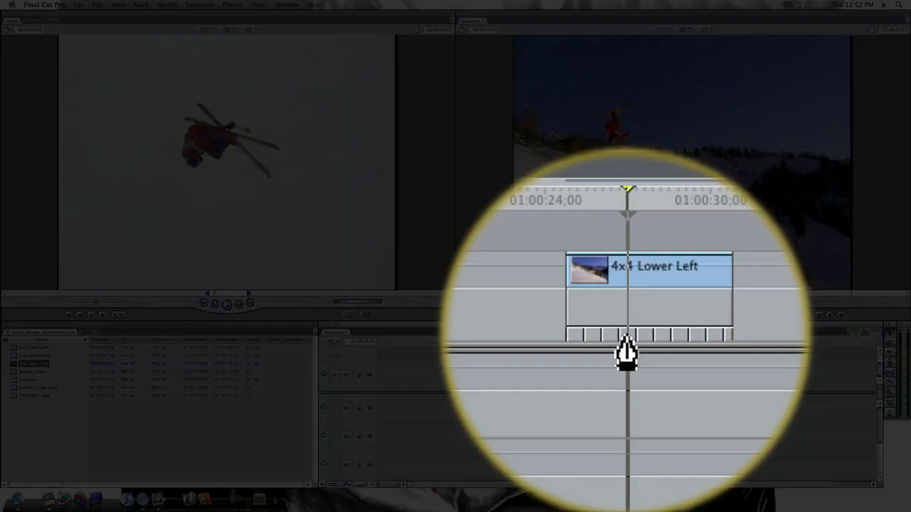
click(627, 338)
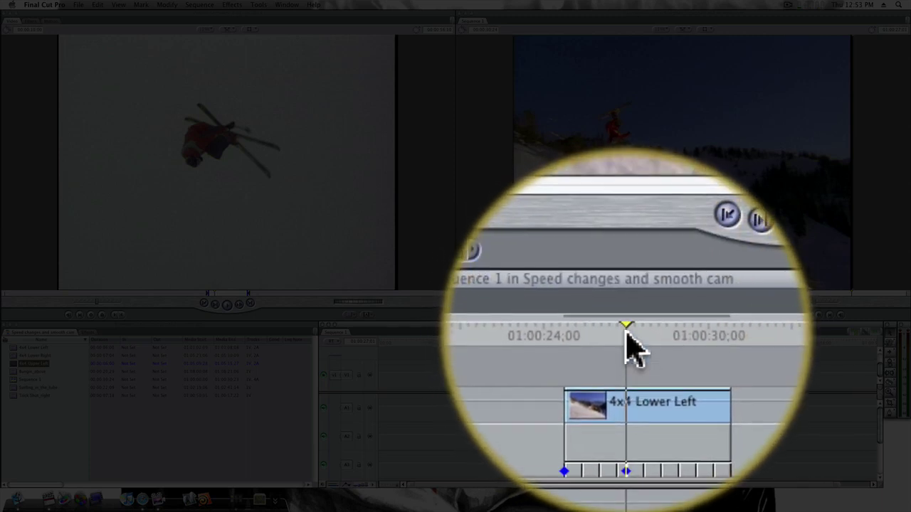
mouse_move(627, 346)
mouse_down()
mouse_move(609, 346)
mouse_move(620, 342)
mouse_up()
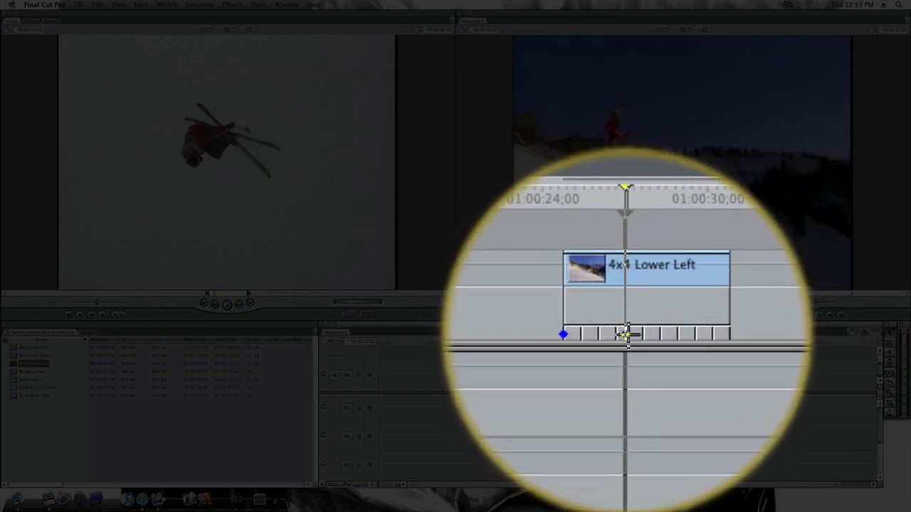
- Set the speed of the 4x4 Lower Left segment from the clip's start to the added keyframe to 200%
right_click(626, 335)
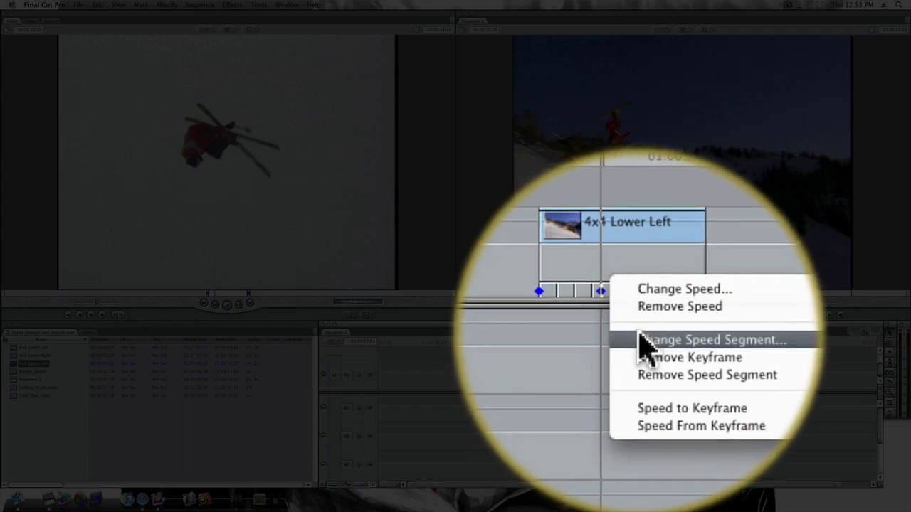
click(643, 341)
text(200)
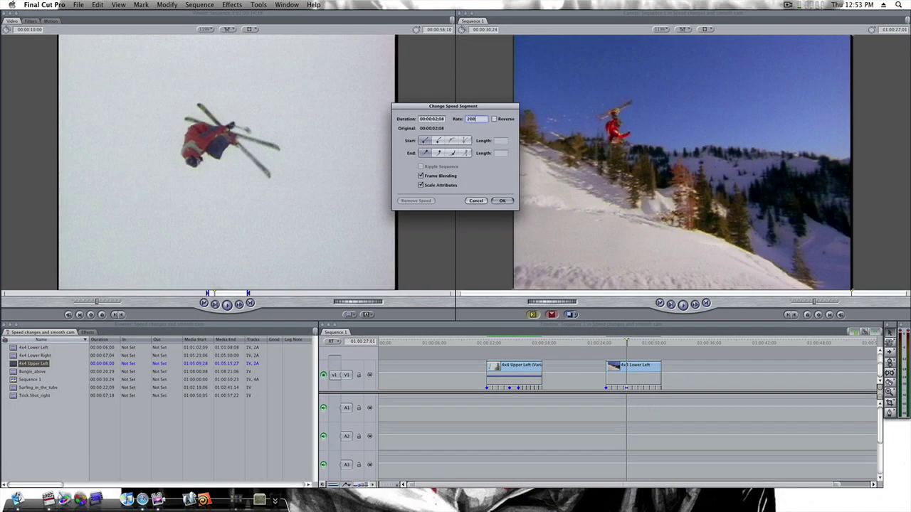
key(Return)
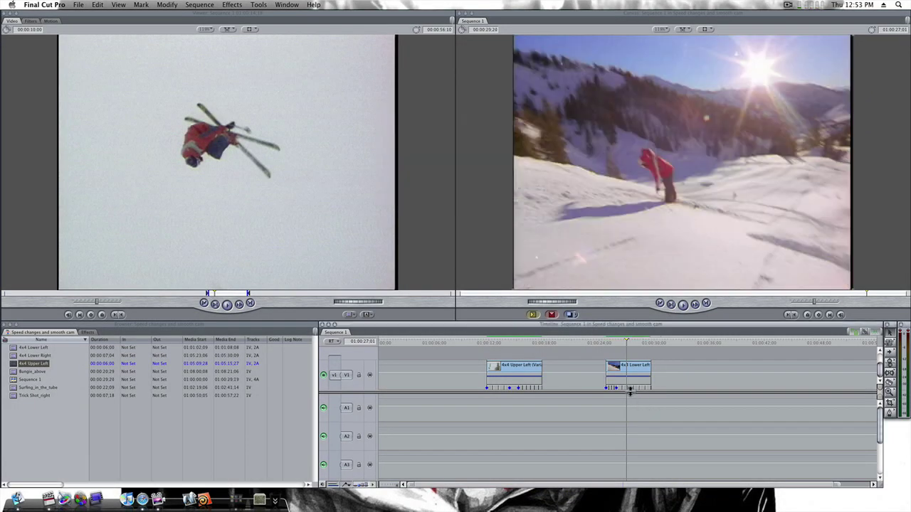
- Play back the 4x4 Lower Left clip from its start to review the sped-up segment
click(602, 344)
key(space)
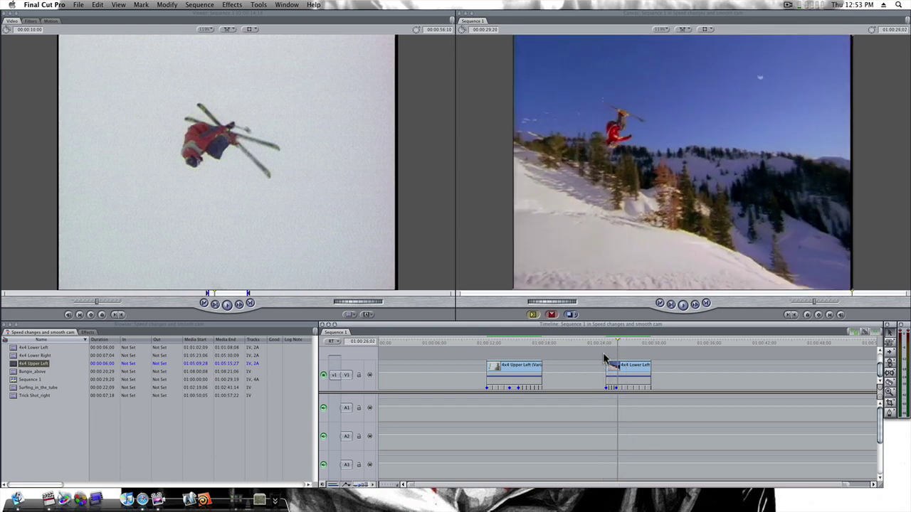
key(space)
key(space)
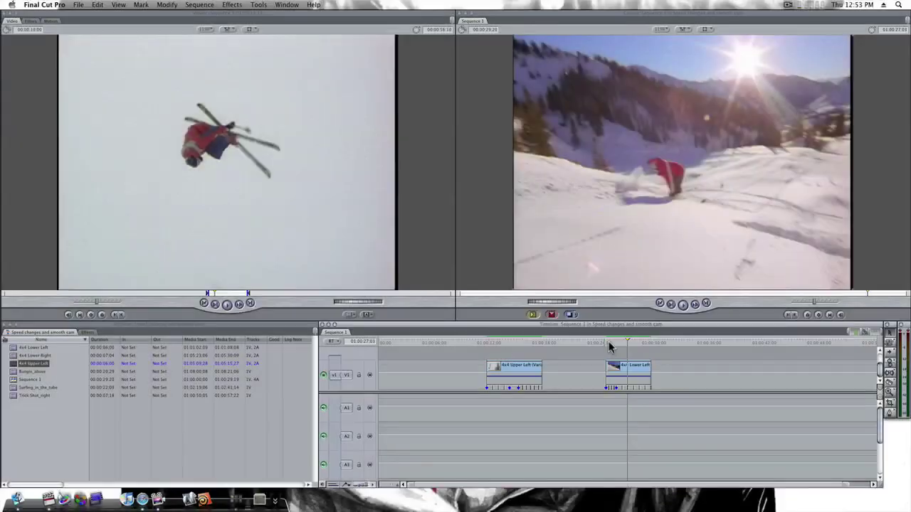
click(609, 345)
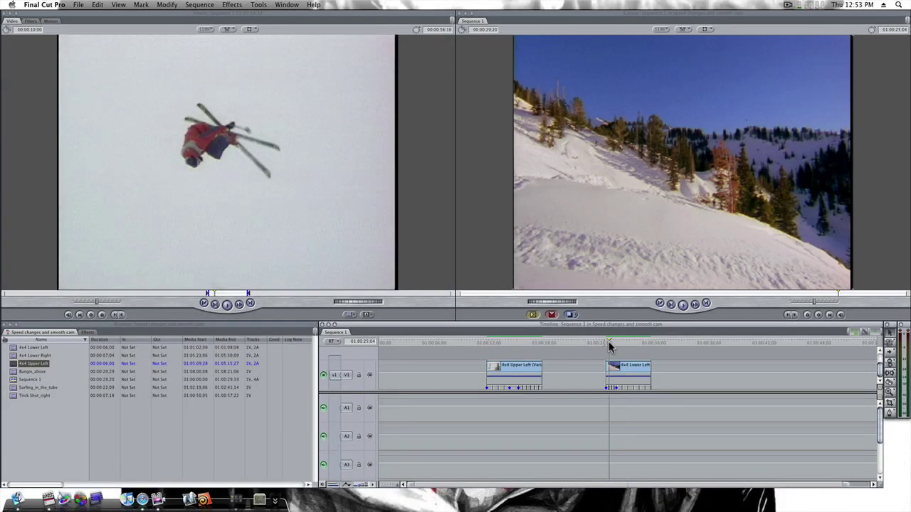
key(space)
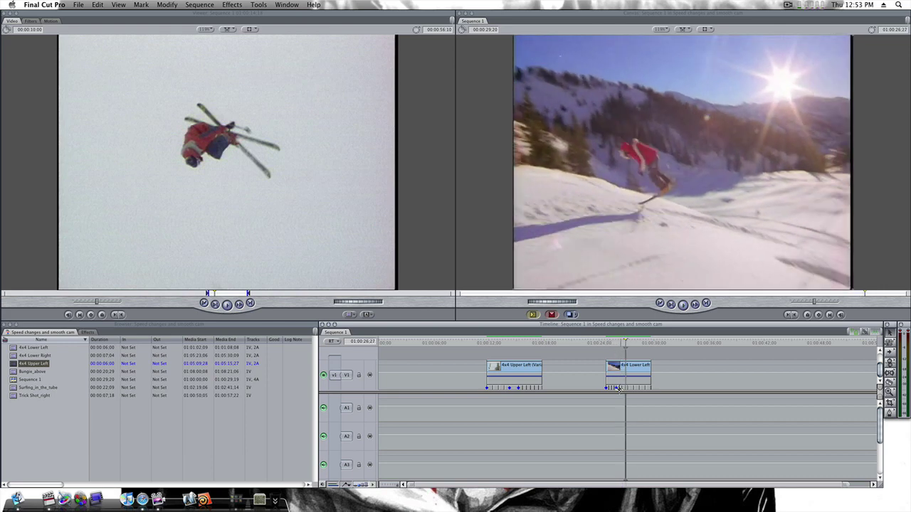
- Add a speed keyframe to the 4x4 Lower Left clip on the skier's landing at 01:00:27;04
drag(604, 346, 624, 345)
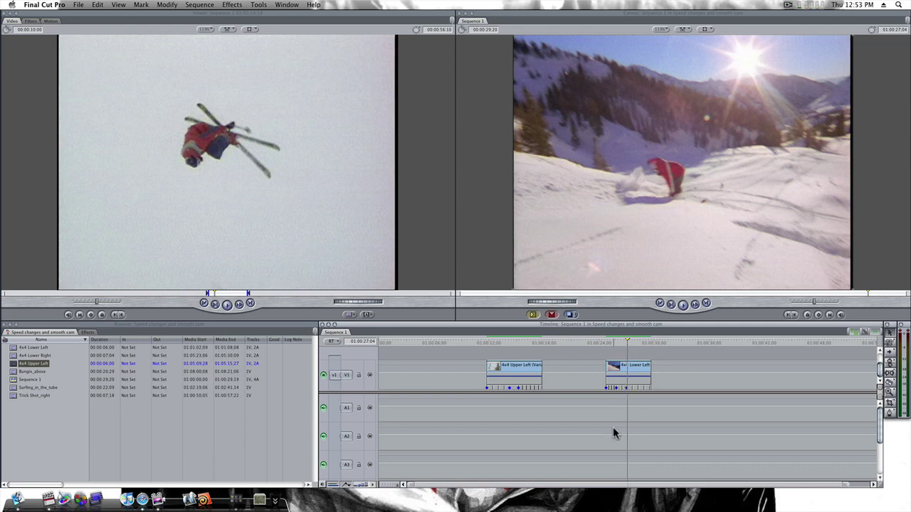
key(b)
click(627, 386)
- Set the speed of the 4x4 Lower Left segment between the mid-air keyframe and the landing keyframe to 64%
right_click(627, 388)
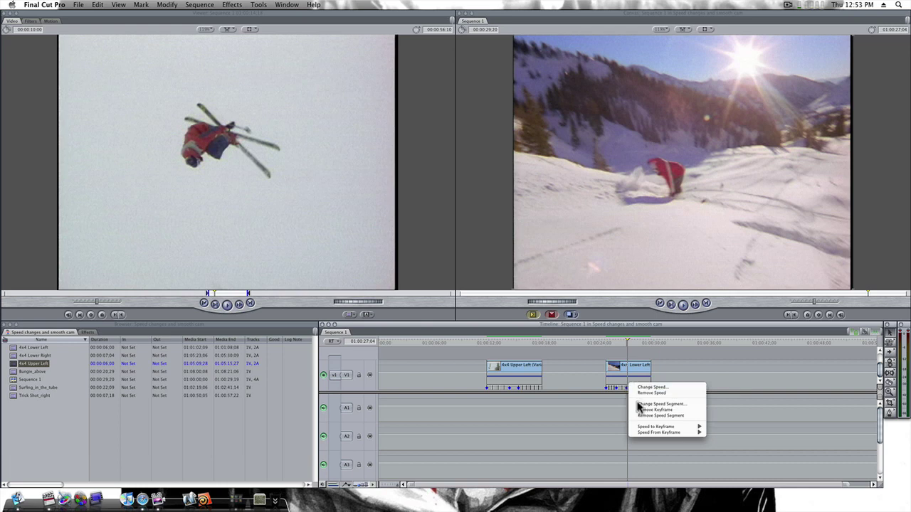
click(639, 407)
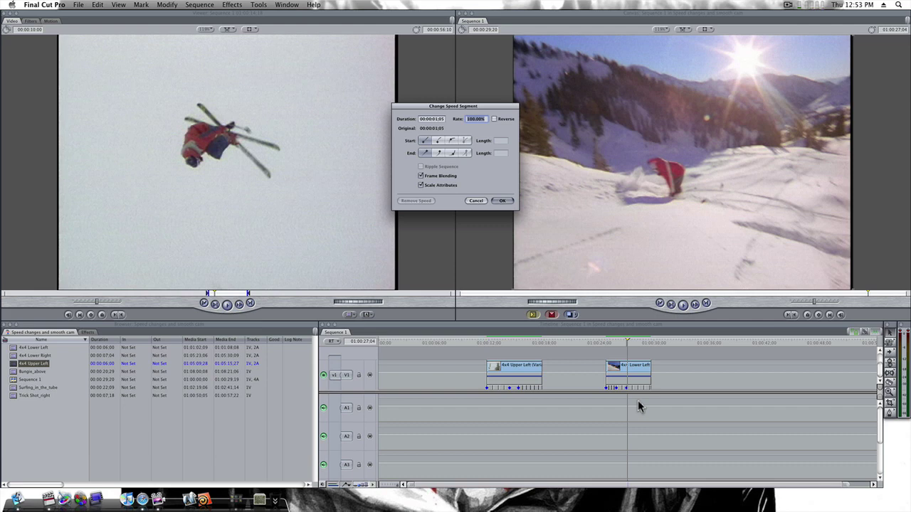
text(64)
key(Return)
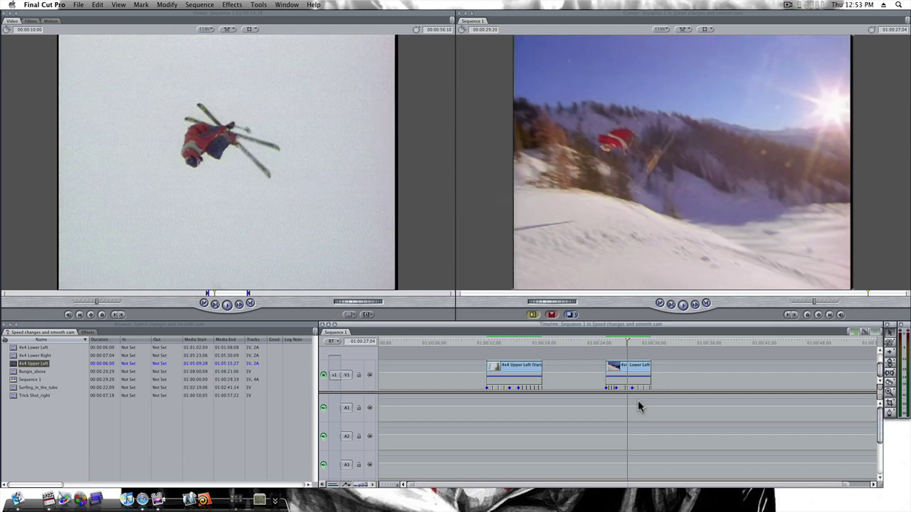
- Play back the 4x4 Lower Left clip twice from just before its start to review the slowed jump
click(602, 344)
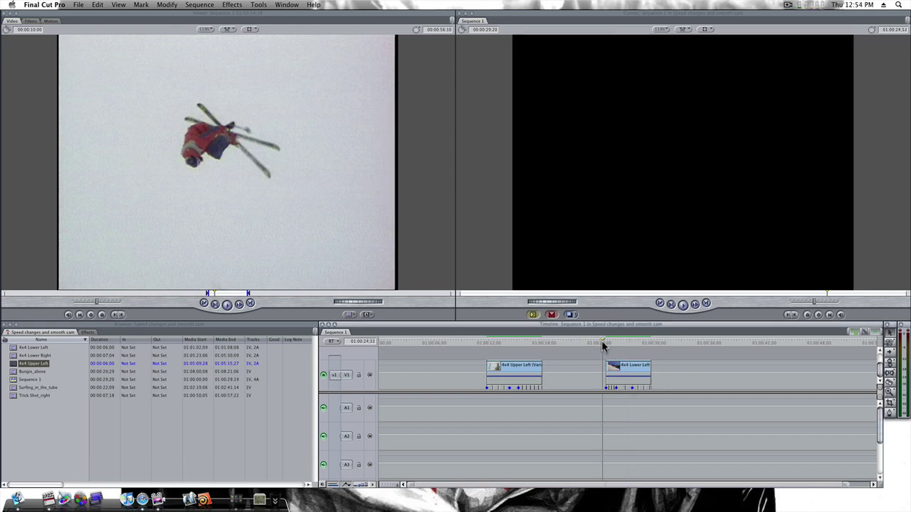
key(space)
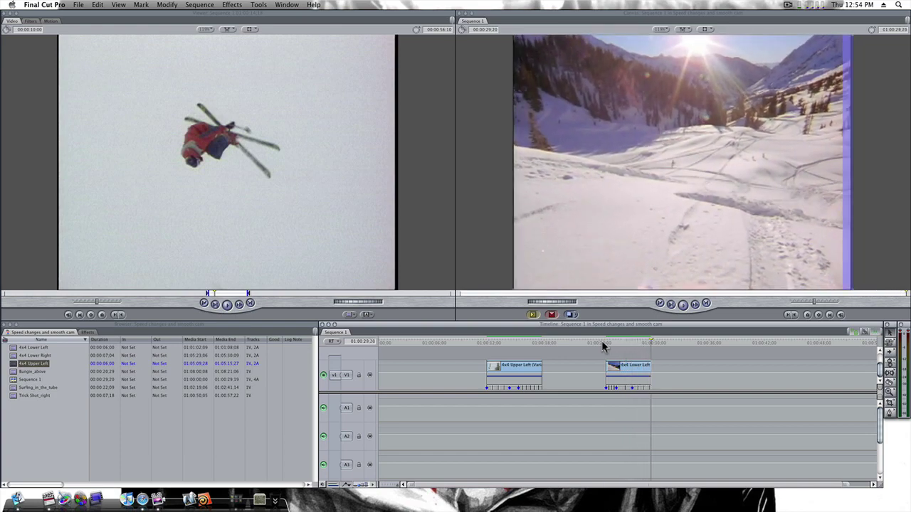
click(602, 345)
key(space)
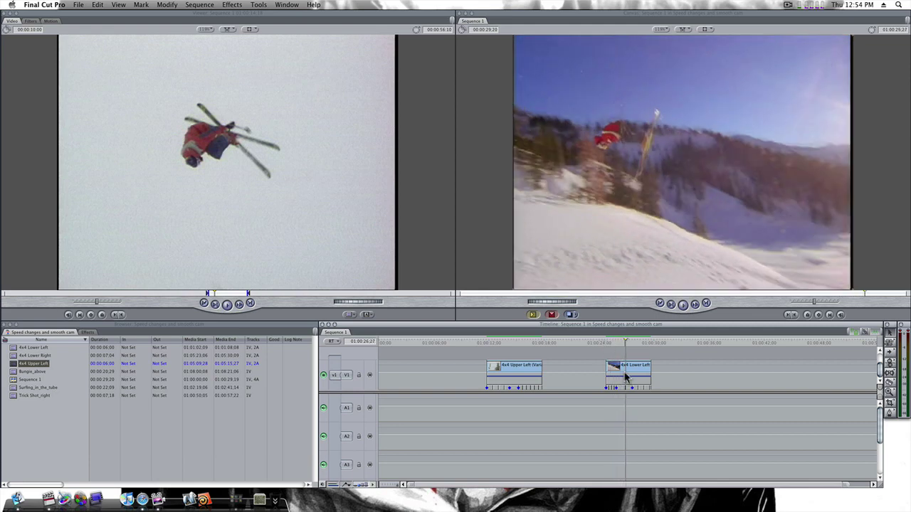
- Add a speed keyframe to the 4x4 Lower Left clip at 01:00:26;22, while the skier is upside down in mid-air
drag(625, 388, 634, 387)
click(630, 343)
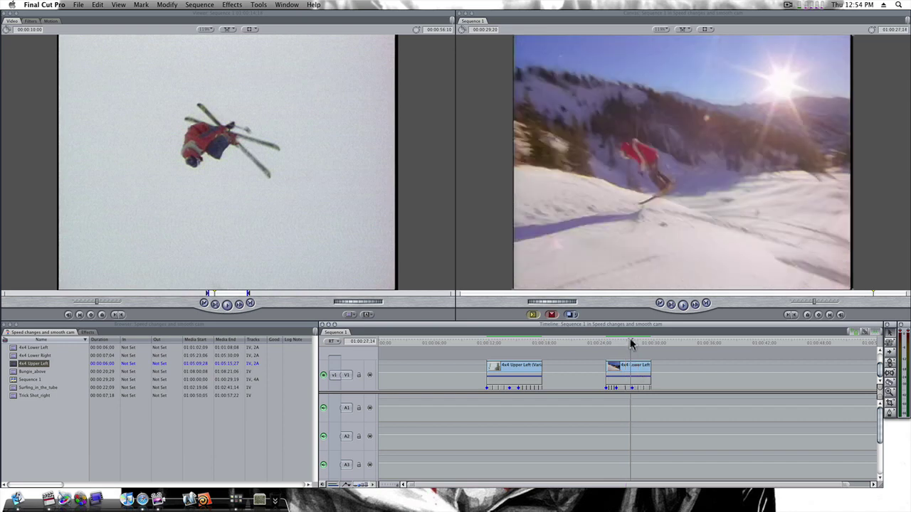
click(632, 341)
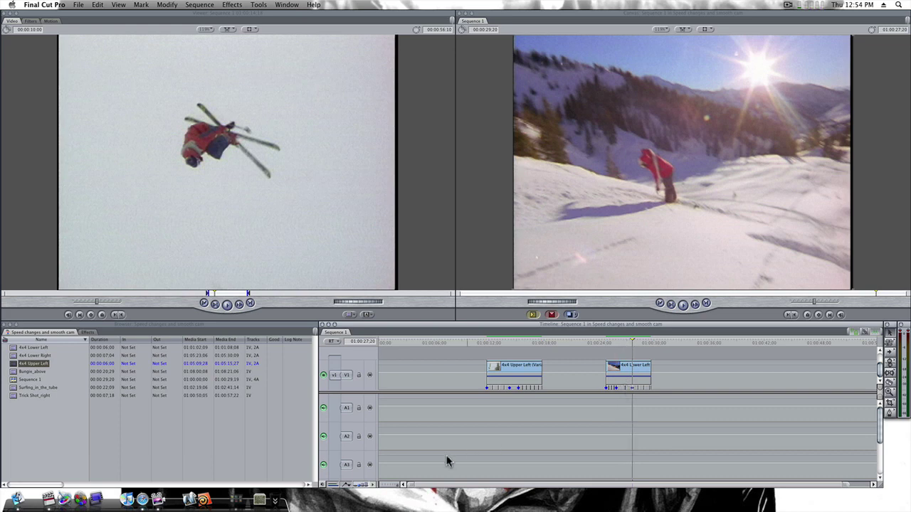
drag(411, 486, 651, 492)
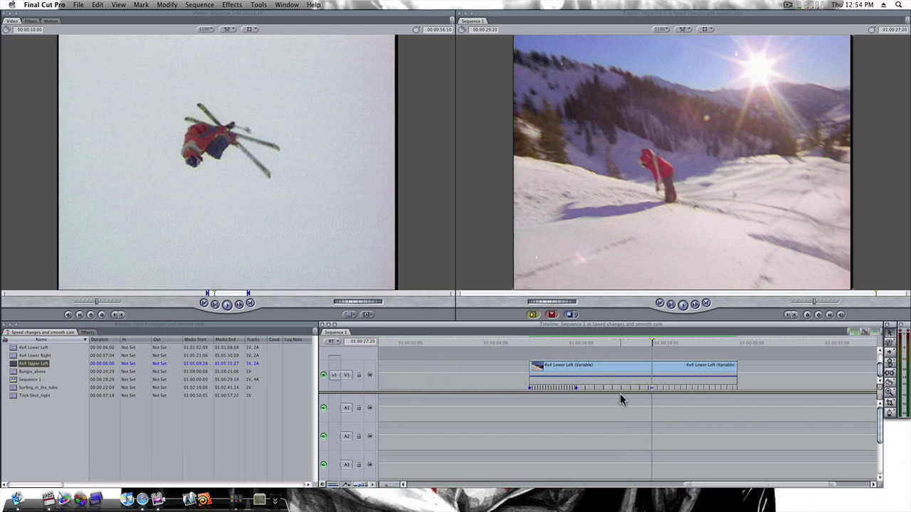
click(612, 342)
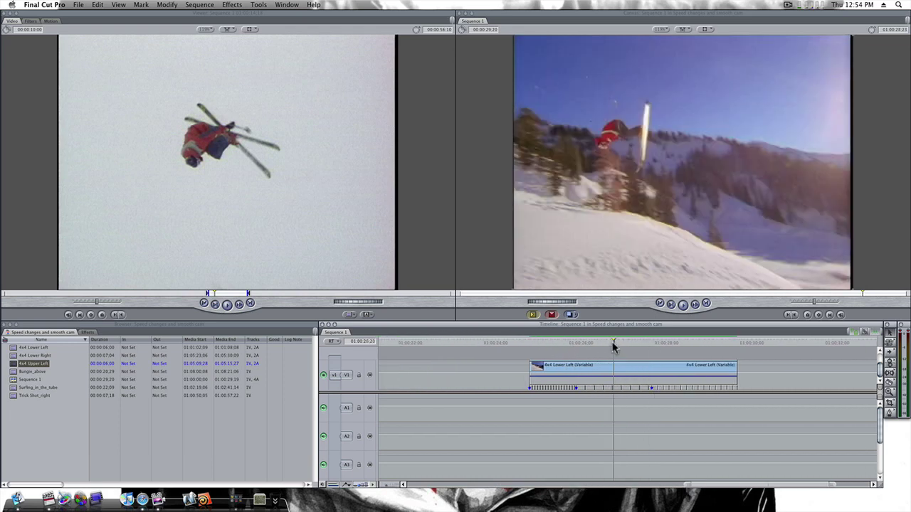
click(612, 387)
- Set the 4x4 Lower Left segment between the upside-down keyframe and the landing keyframe to 0% speed to freeze the skier
click(652, 387)
right_click(652, 388)
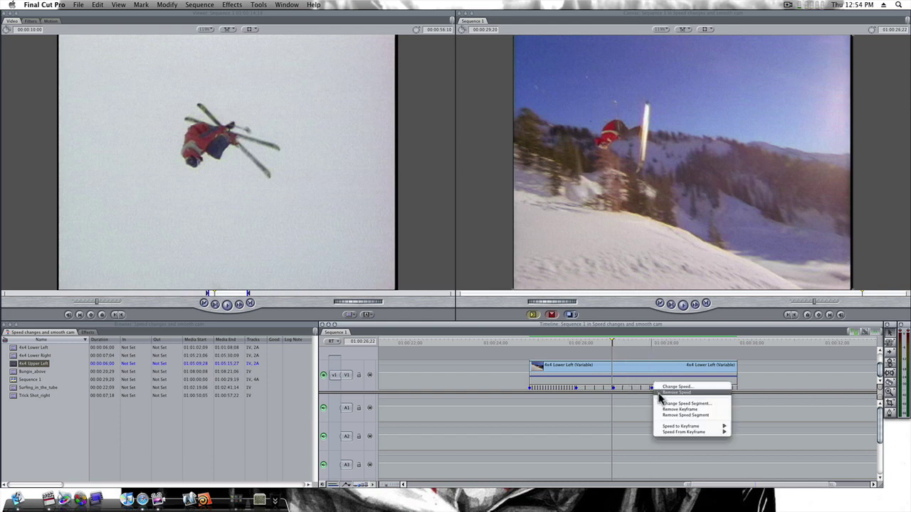
click(667, 401)
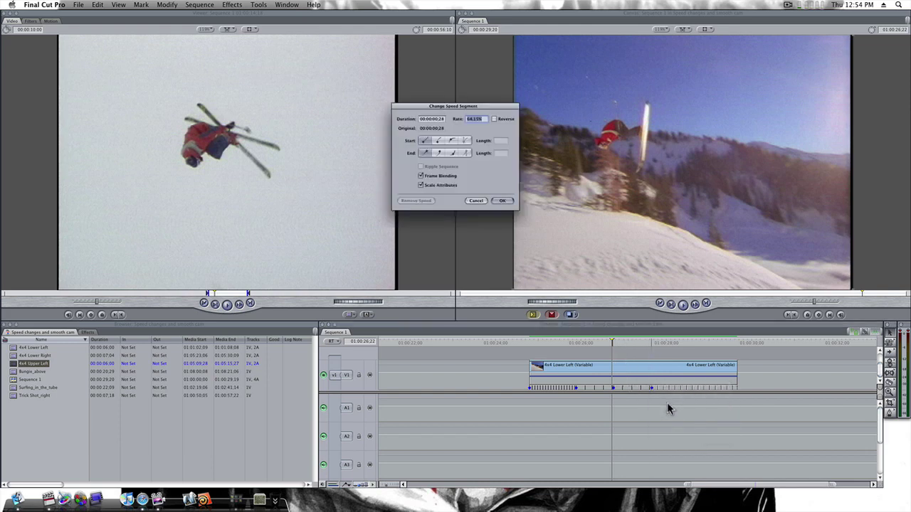
key(Return)
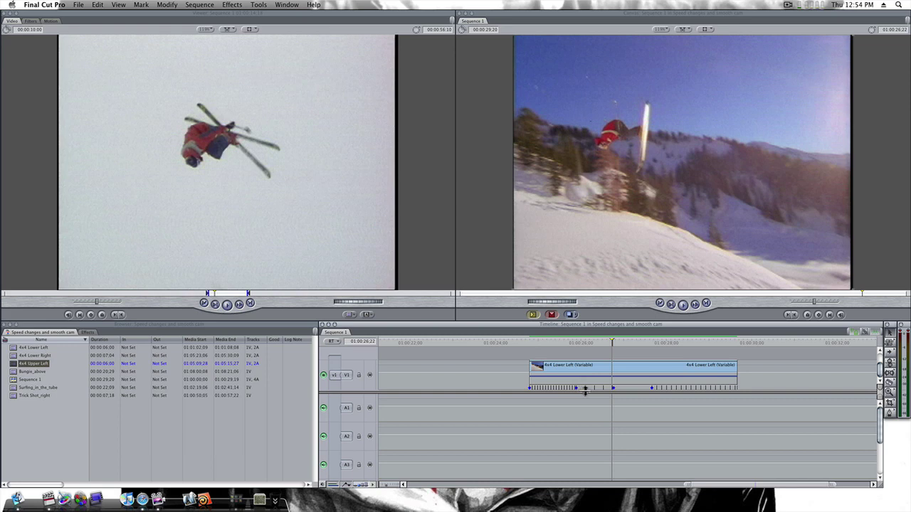
- Play back the whole 4x4 Lower Left clip to review the mid-air freeze, and return the playhead to its start
drag(594, 390, 651, 390)
click(529, 344)
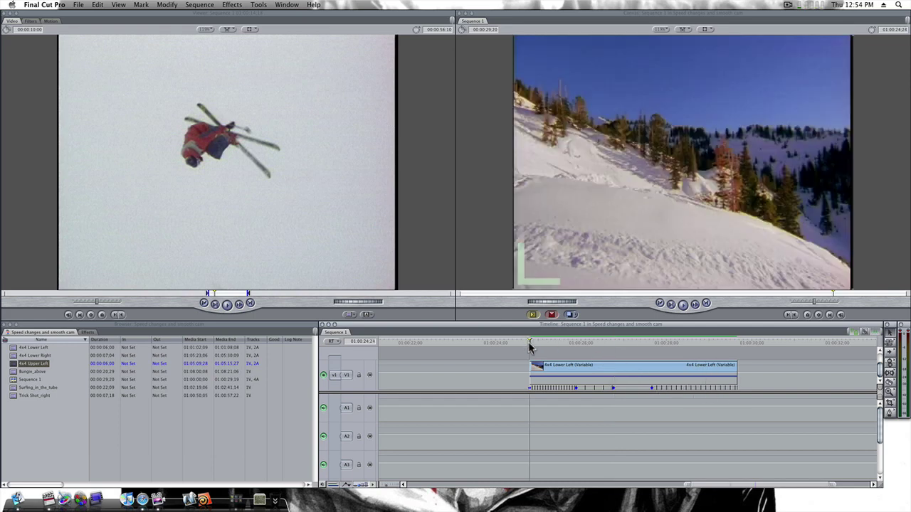
key(space)
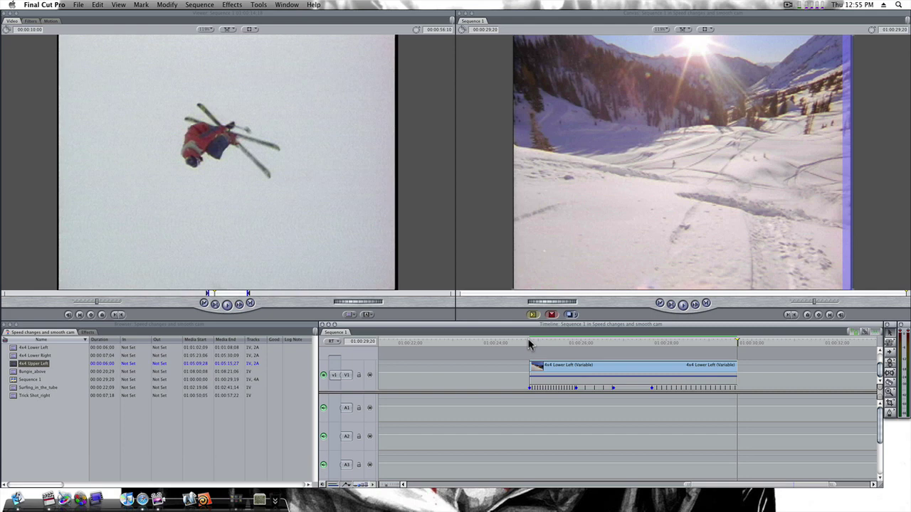
click(529, 345)
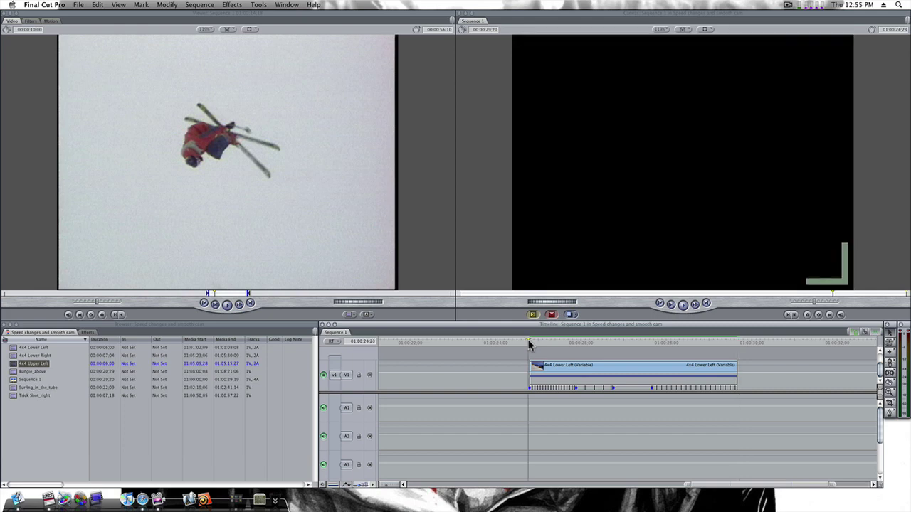
- Set the speed of the first 4x4 Lower Left segment, from the clip's start to its next keyframe, to 300%
drag(576, 387, 577, 388)
right_click(576, 387)
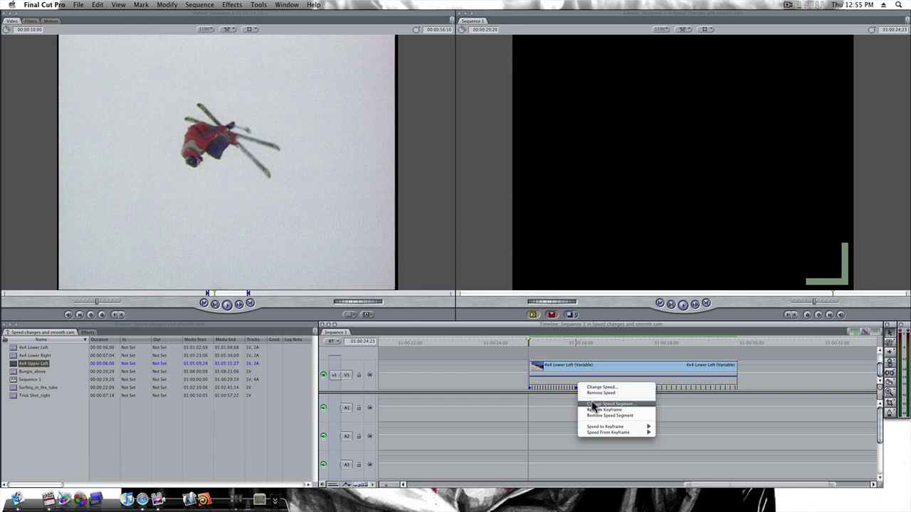
click(591, 406)
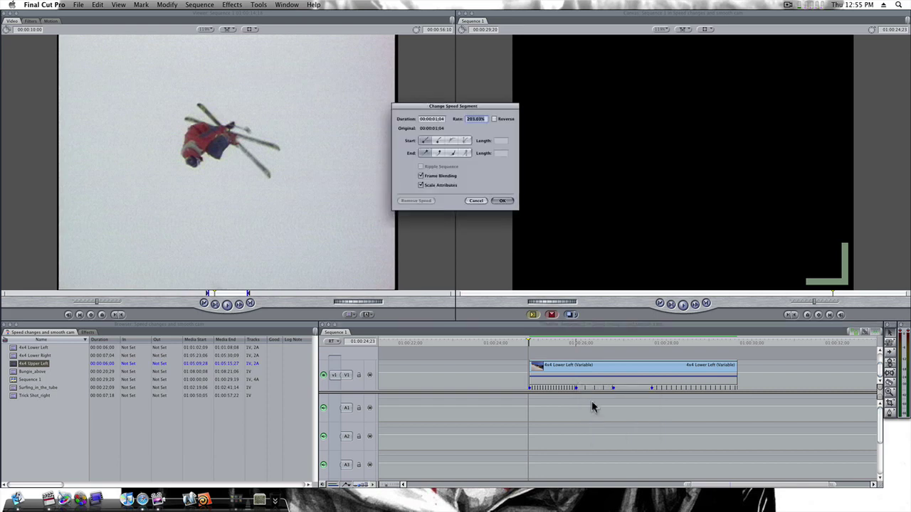
text(300)
key(Return)
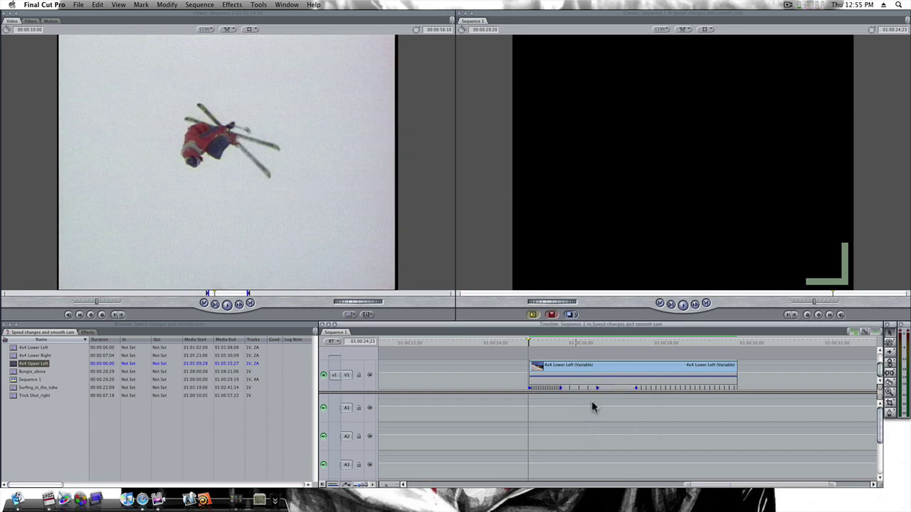
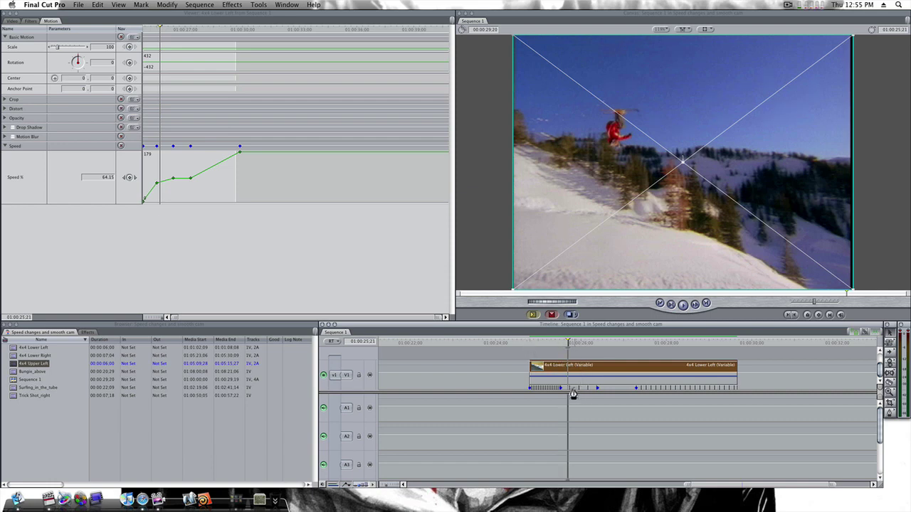
- Remove the speed keyframe between the start of the 4x4 Lower Left clip and the beginning of the mid-air freeze
drag(560, 388, 561, 388)
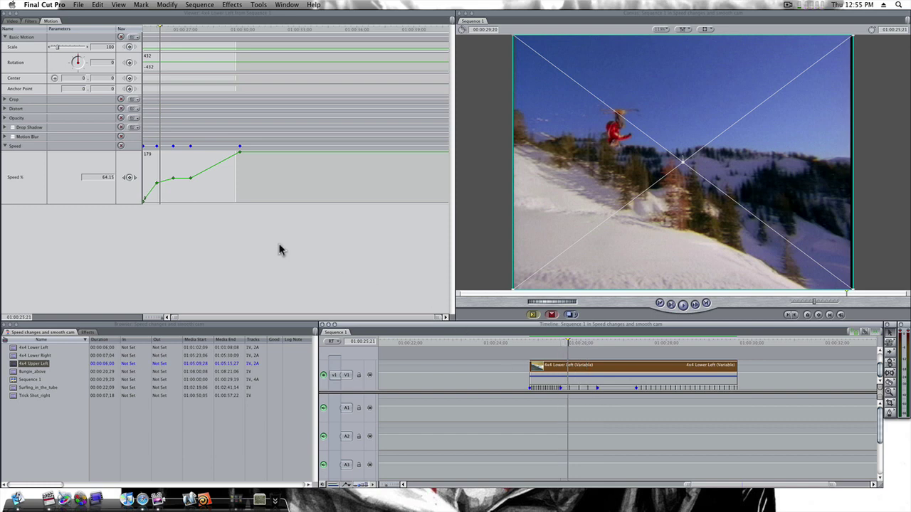
right_click(155, 183)
click(169, 190)
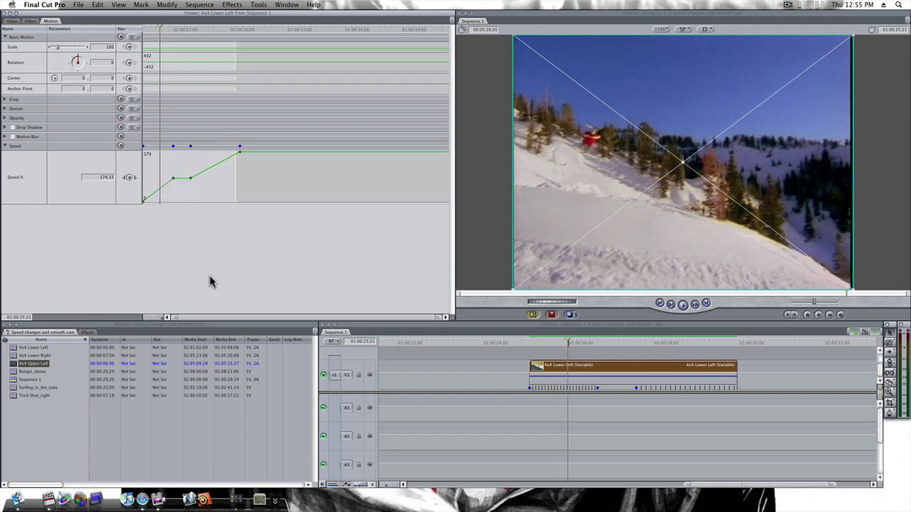
- Play back the 4x4 Lower Left clip to check its motion without the removed keyframe
drag(597, 387, 597, 388)
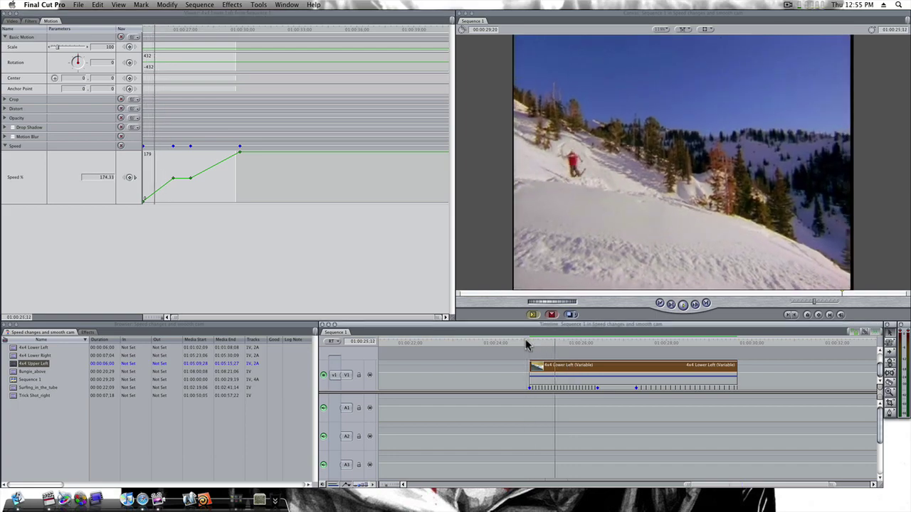
key(space)
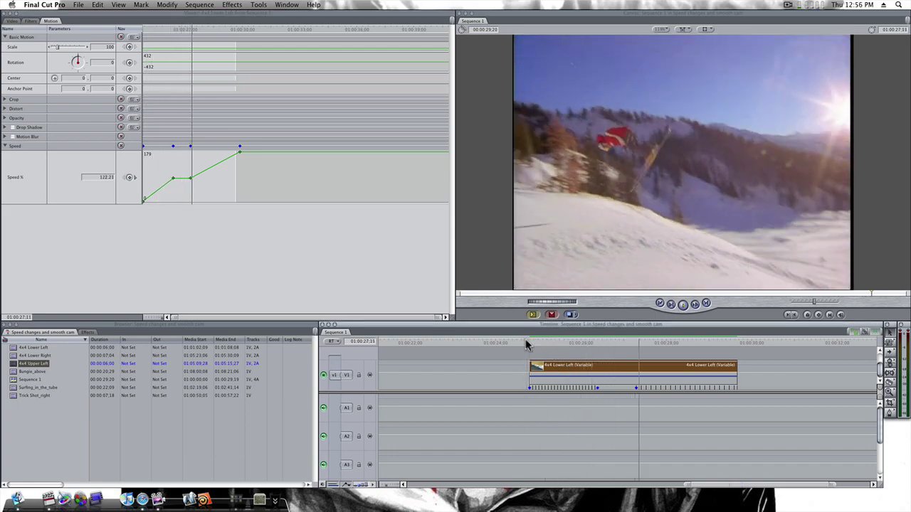
key(space)
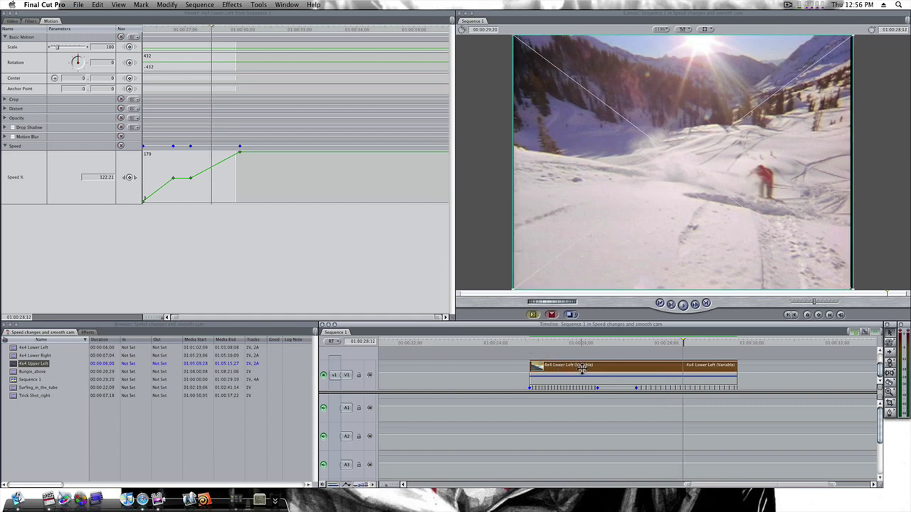
- Increase the speed of the 4x4 Lower Left segment from the clip's start to the beginning of the mid-air freeze
right_click(598, 390)
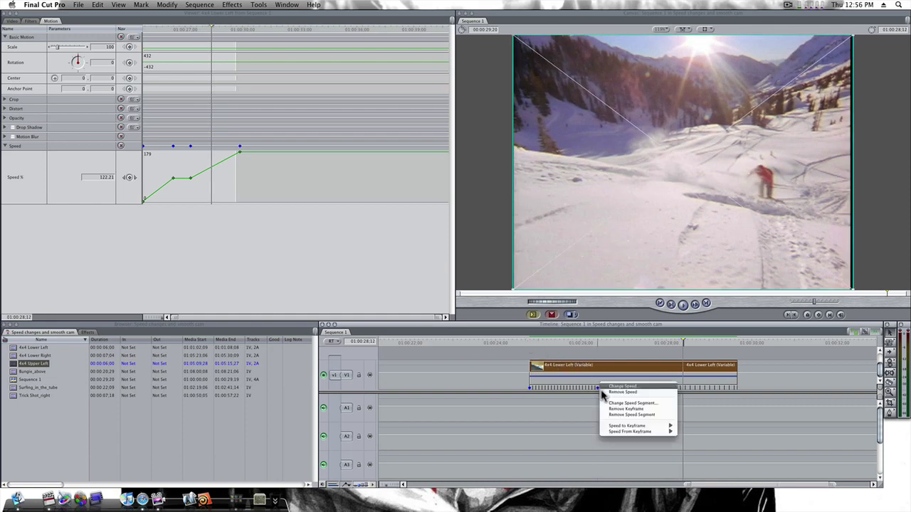
click(608, 402)
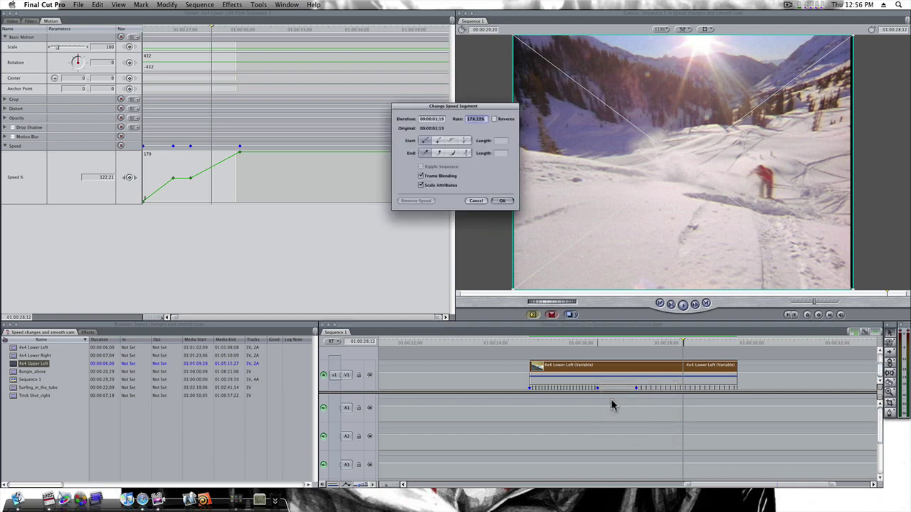
key(Return)
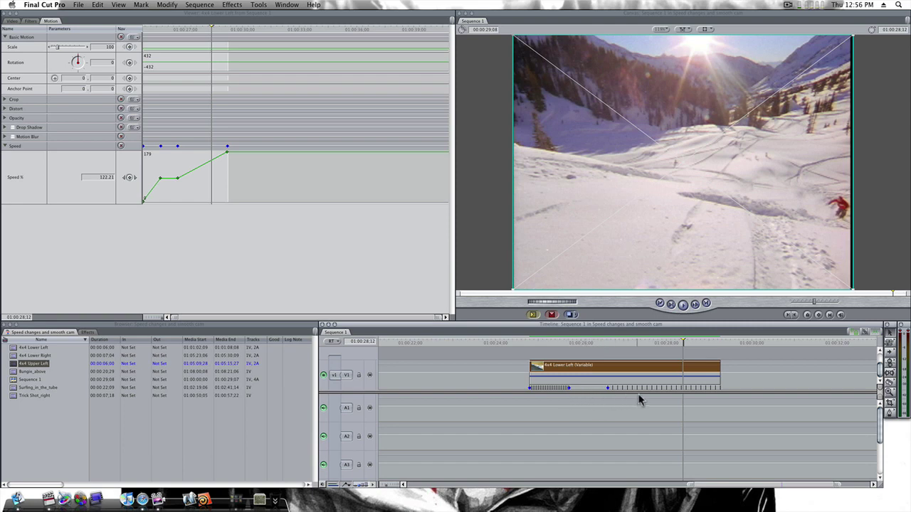
- Play back the 4x4 Lower Left clip from just before its start to review the faster run into the freeze
click(526, 344)
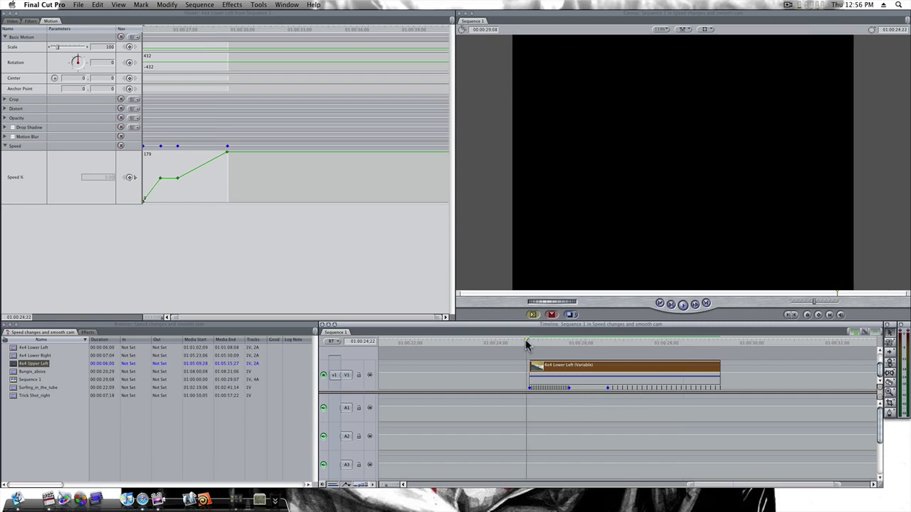
key(space)
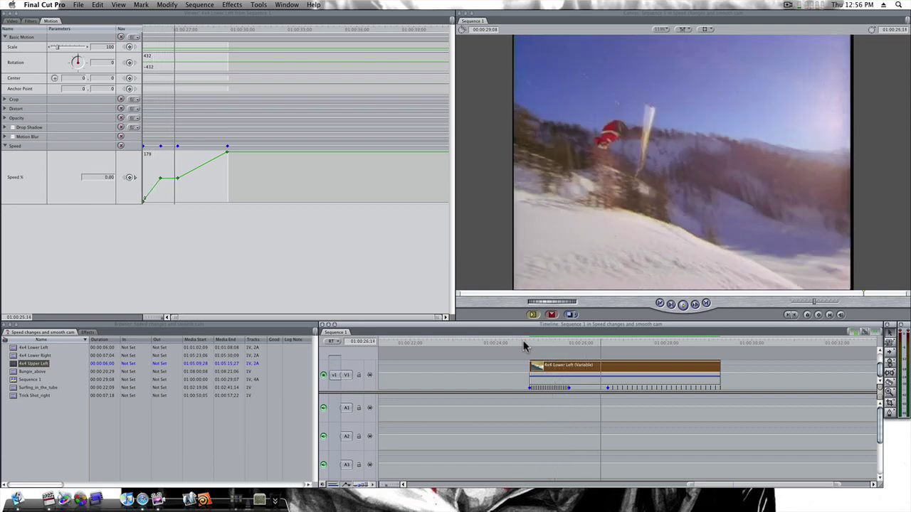
key(space)
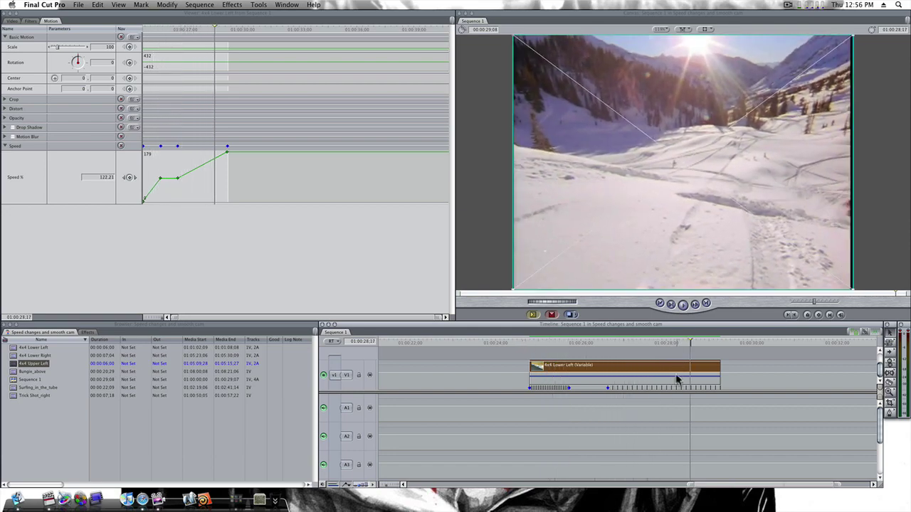
- Add a speed keyframe to the 4x4 Lower Left clip at 01:00:27;23, where the skier rides away after landing
click(633, 343)
drag(681, 344, 655, 344)
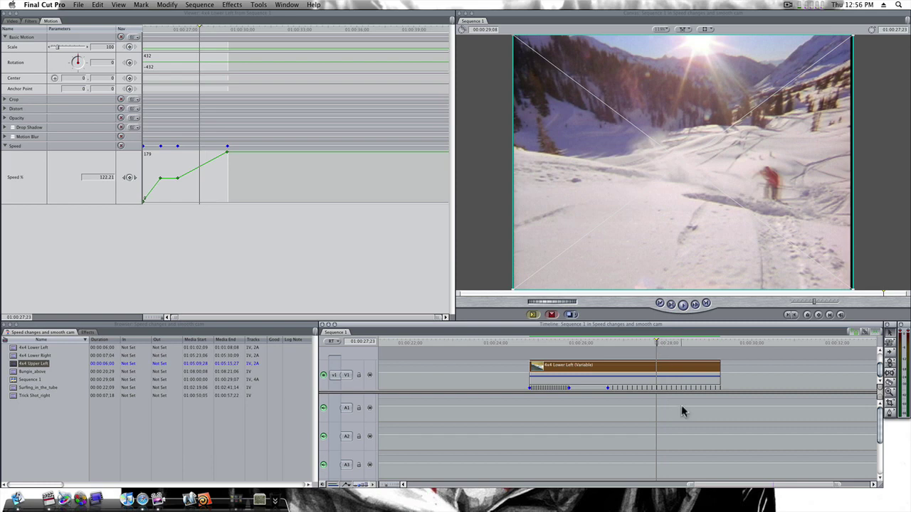
click(656, 389)
mouse_move(656, 388)
mouse_down()
mouse_move(616, 391)
mouse_move(655, 388)
mouse_up()
- Set the speed of the 4x4 Lower Left segment between the freeze's end and the keyframe at 01:00:27;23 to 300%
right_click(655, 388)
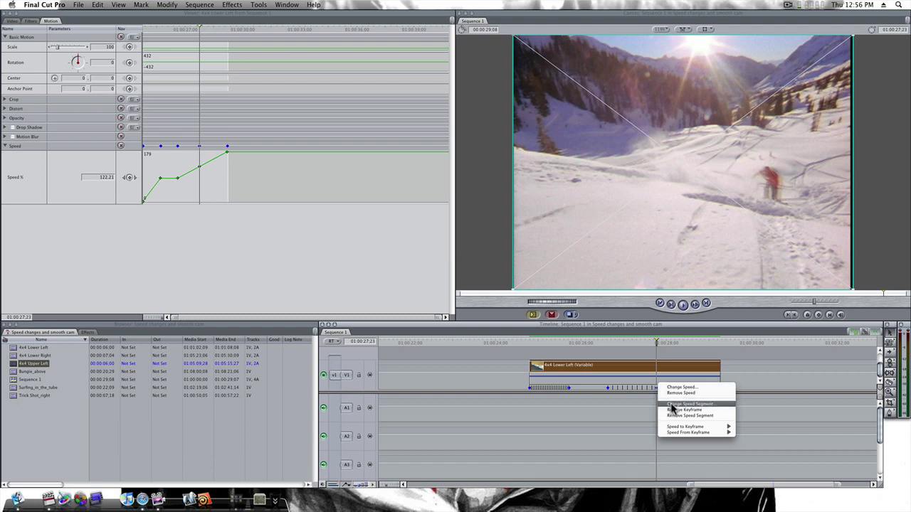
click(671, 408)
text(1)
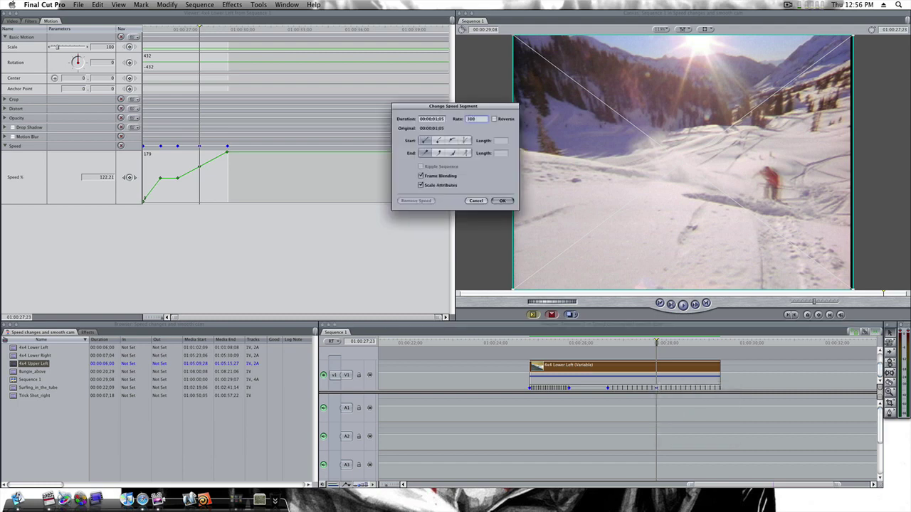
text(00)
key(Return)
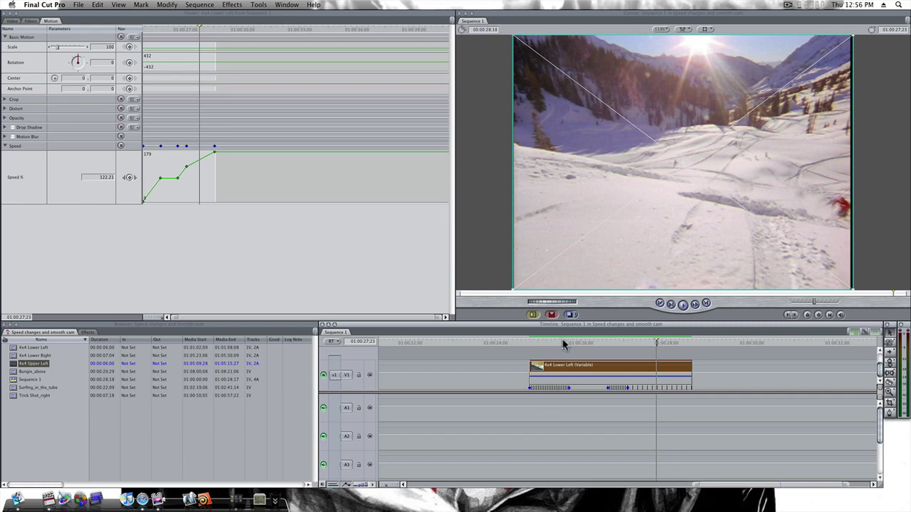
- Play back the 4x4 Lower Left clip from its start to review the speed after the mid-air freeze
click(529, 344)
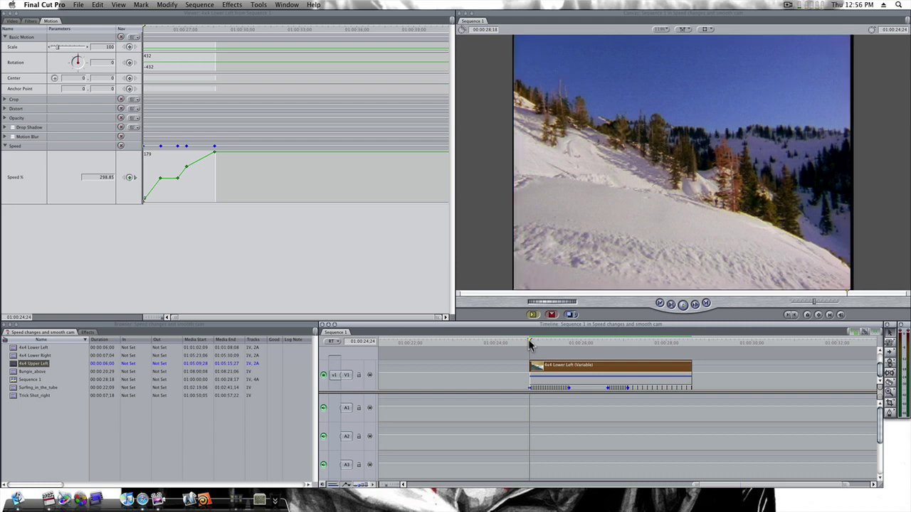
key(space)
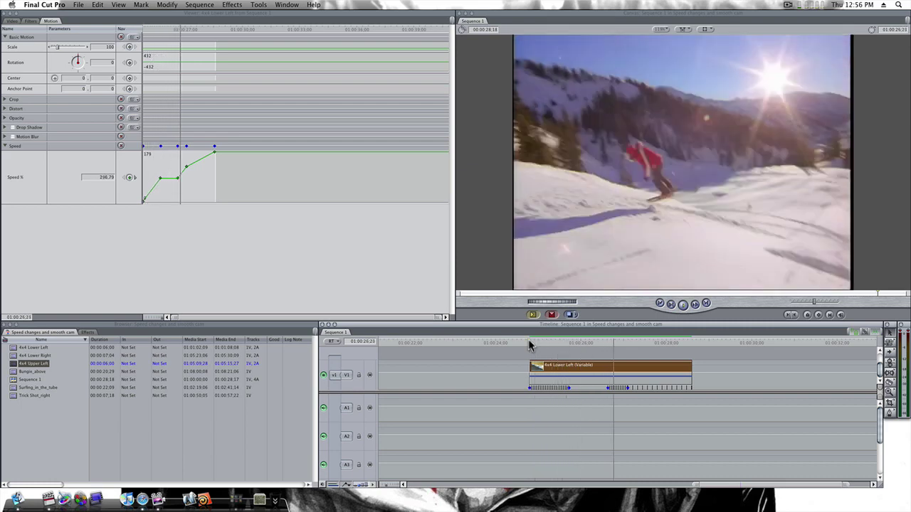
key(space)
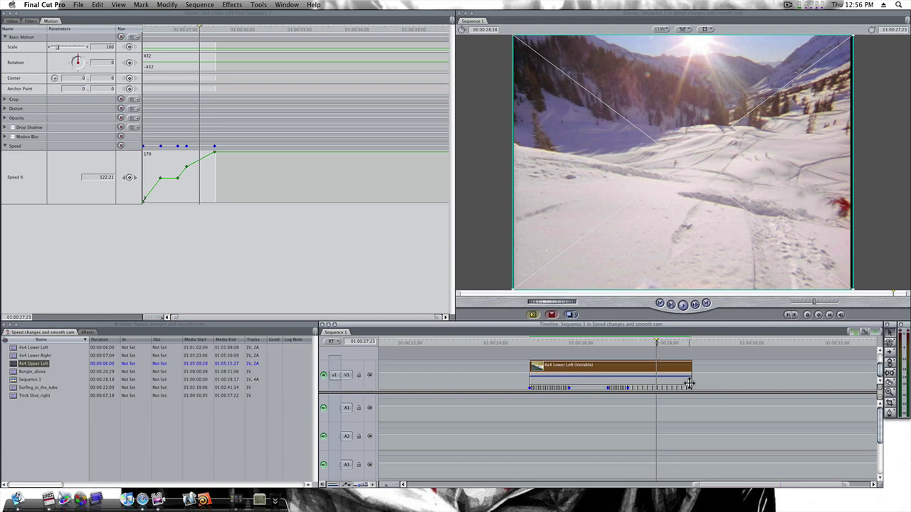
- Add a speed keyframe to the 4x4 Lower Left clip at 01:00:28;17 and shift it slightly earlier
mouse_move(677, 392)
mouse_down()
mouse_move(669, 392)
mouse_move(685, 390)
mouse_up()
drag(701, 489, 756, 490)
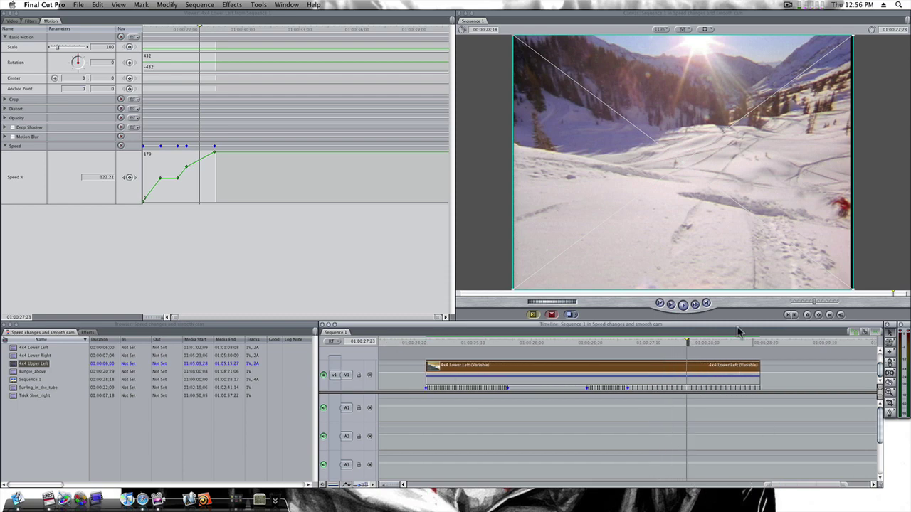
drag(696, 342, 756, 349)
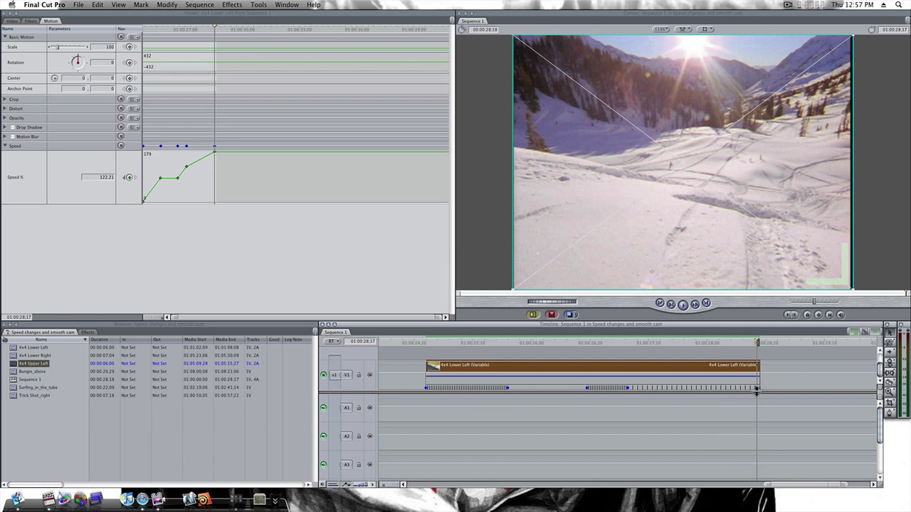
drag(757, 388, 743, 388)
- Set the clip's final ride-away segment, ending at the new keyframe, to 65% speed and play back the clip from its start
right_click(742, 388)
click(756, 409)
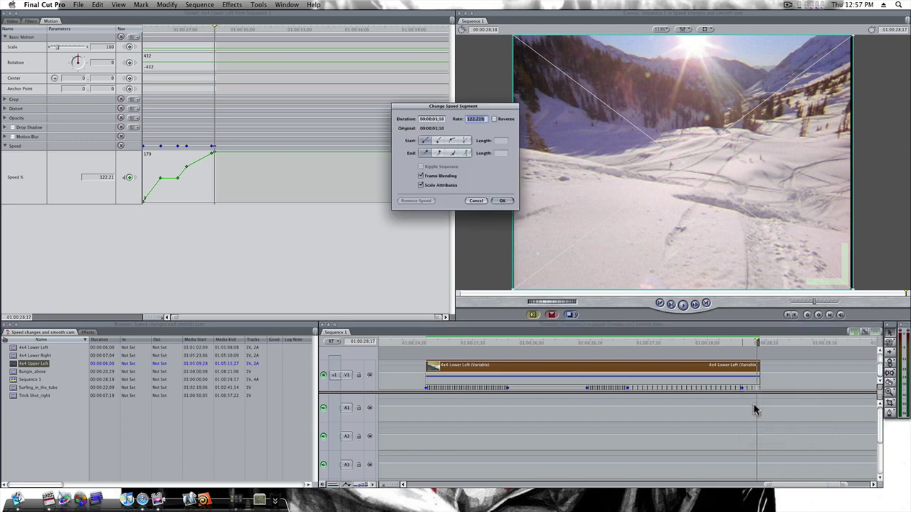
text(65)
key(Return)
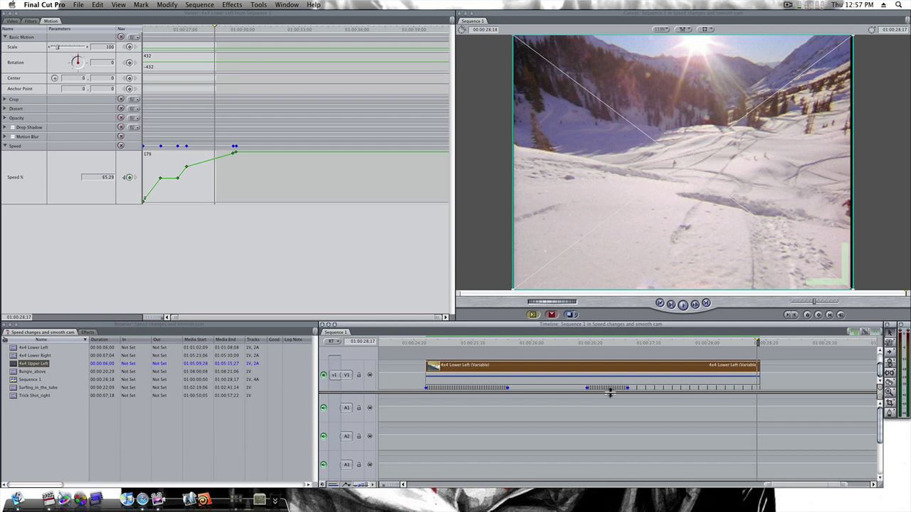
click(426, 343)
key(space)
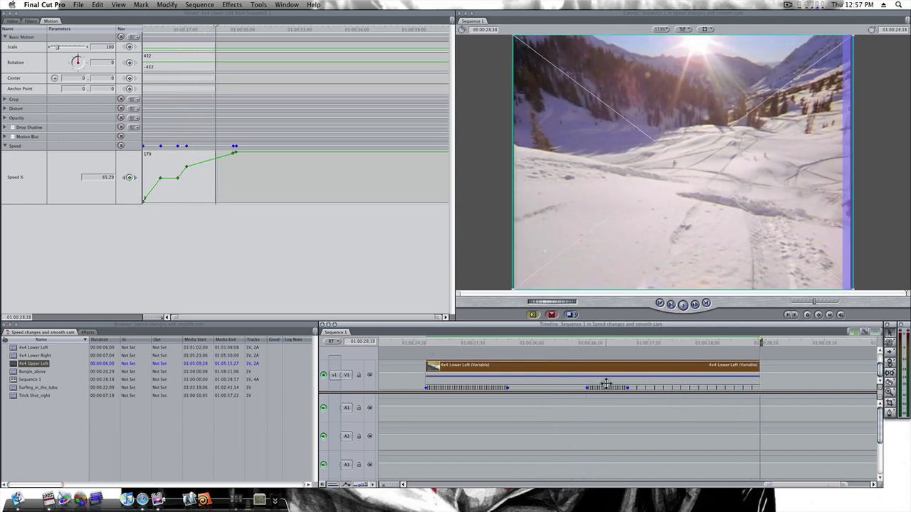
- Set the segment between the freeze's end and the landing keyframe to 65% speed and play back the clip
drag(627, 387, 629, 387)
right_click(627, 388)
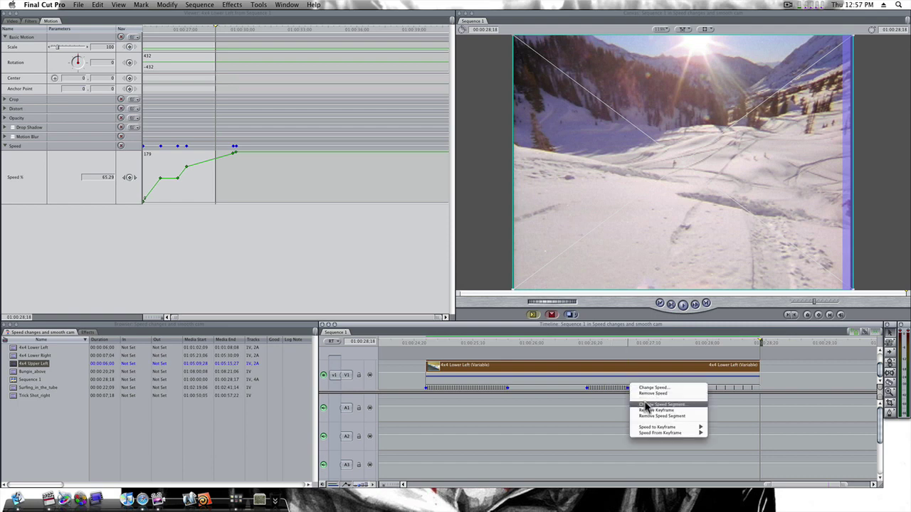
click(646, 405)
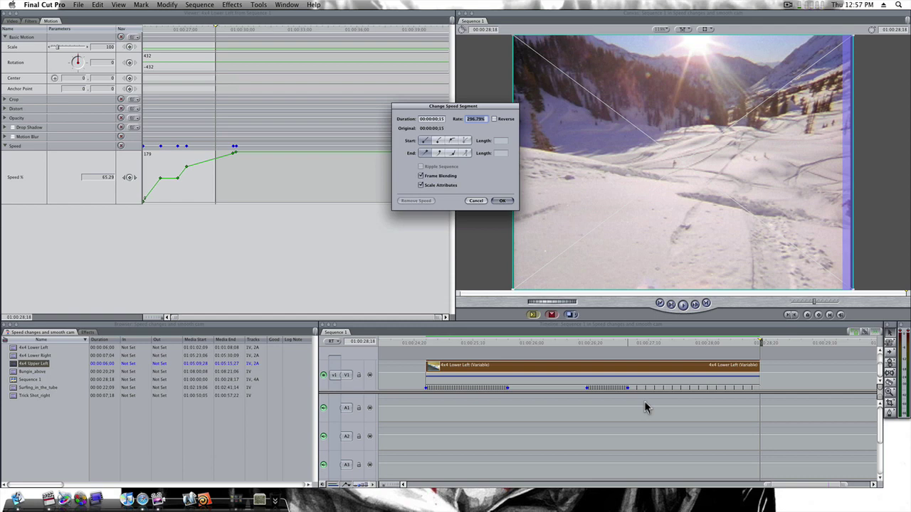
text(65)
key(Return)
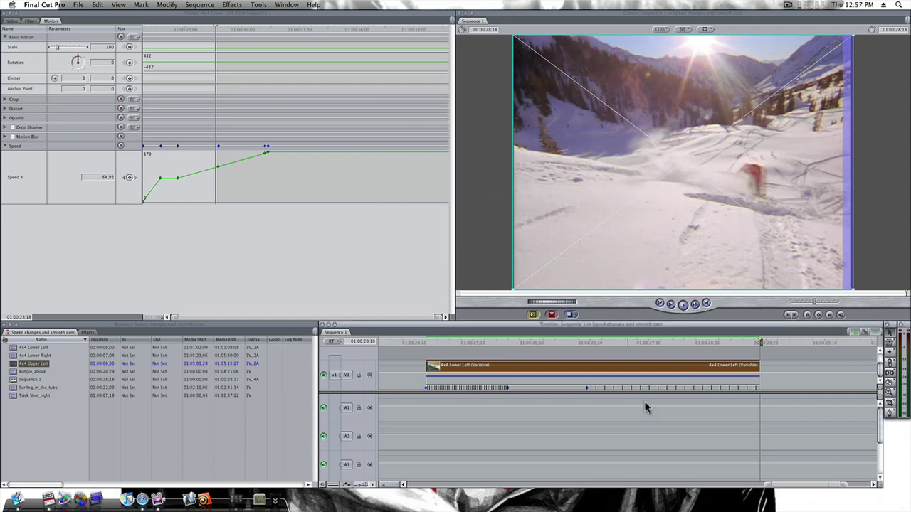
drag(507, 387, 496, 391)
click(422, 344)
key(space)
- Clear the speed keyframe at the end of the mid-air freeze and play back the clip to review the motion
right_click(177, 178)
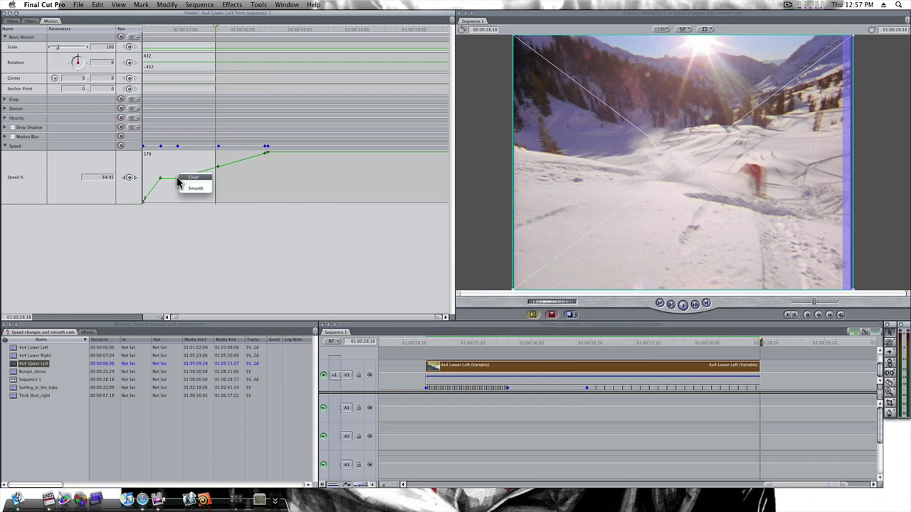
click(184, 177)
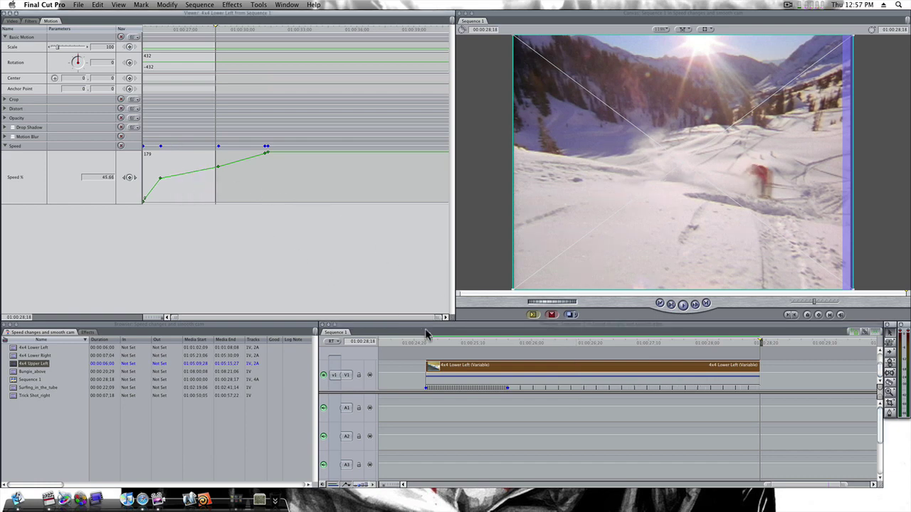
mouse_move(508, 388)
mouse_down()
mouse_move(520, 388)
mouse_move(499, 388)
mouse_move(590, 388)
mouse_move(507, 387)
mouse_up()
drag(423, 346, 505, 352)
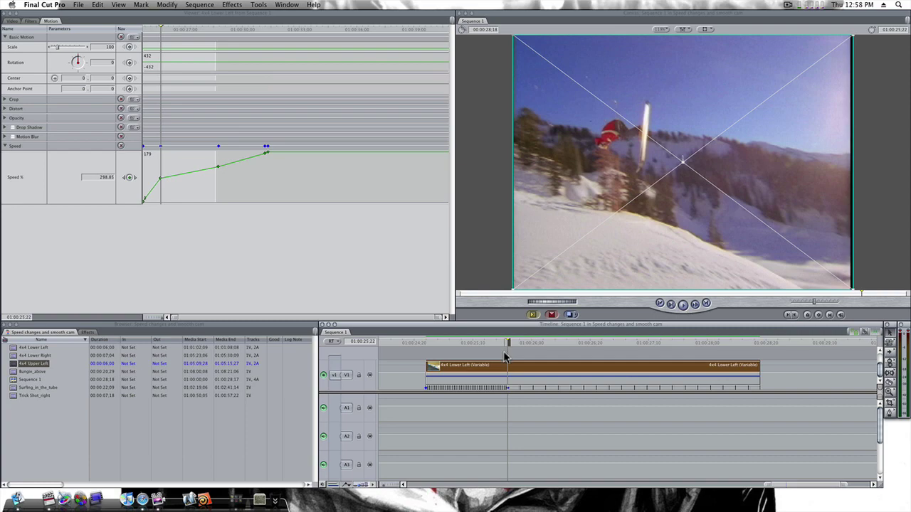
key(space)
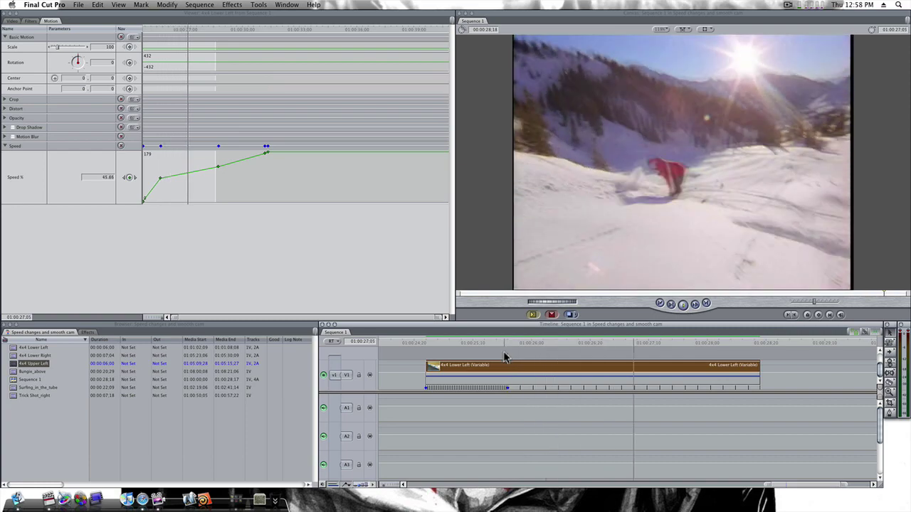
click(418, 343)
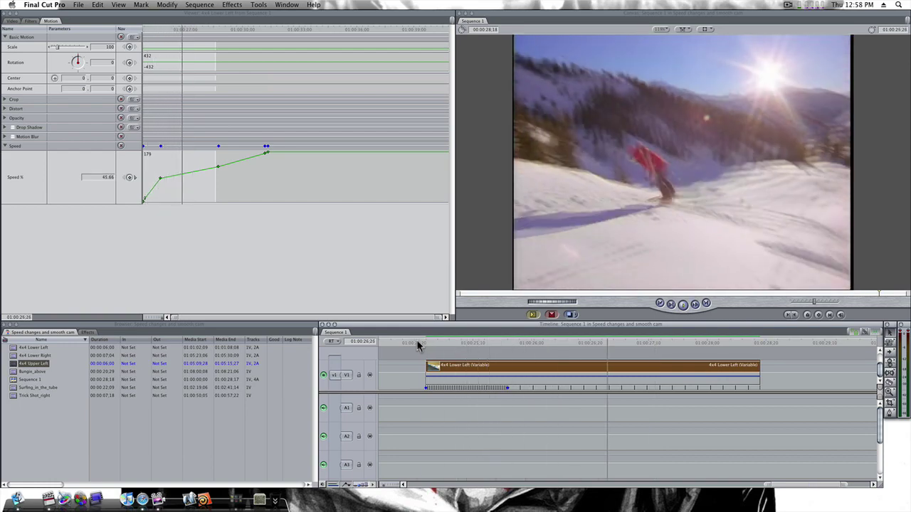
key(space)
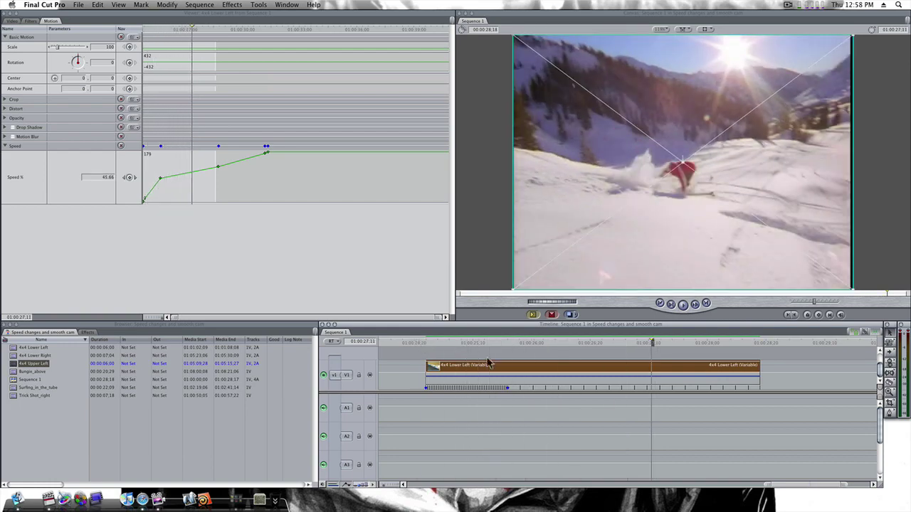
- Add a speed keyframe at 01:00:27;11 and slow the segment from the first mid-air keyframe up to it to about 30%
alt+click(651, 387)
right_click(651, 386)
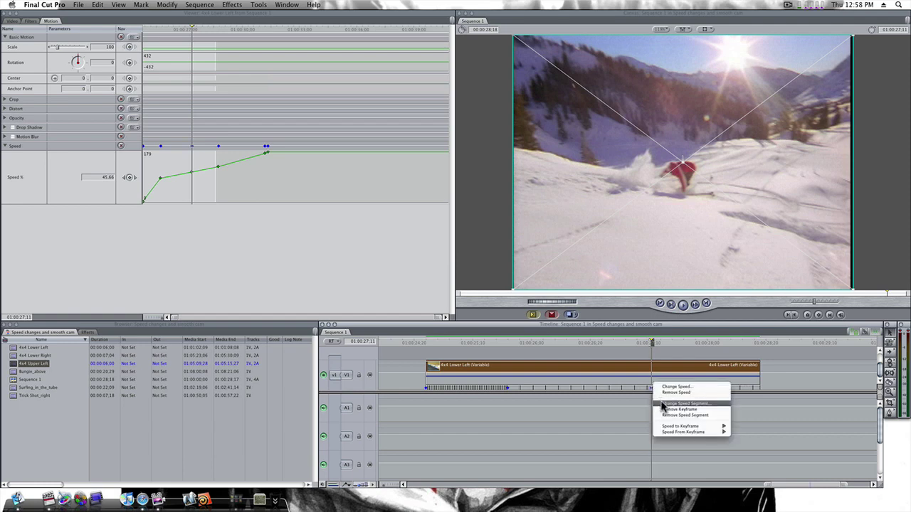
click(662, 404)
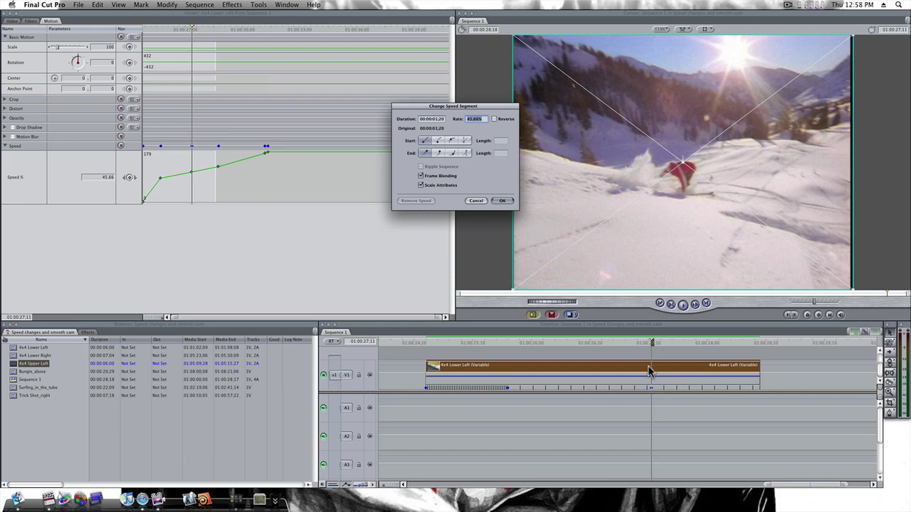
text(1)
key(Return)
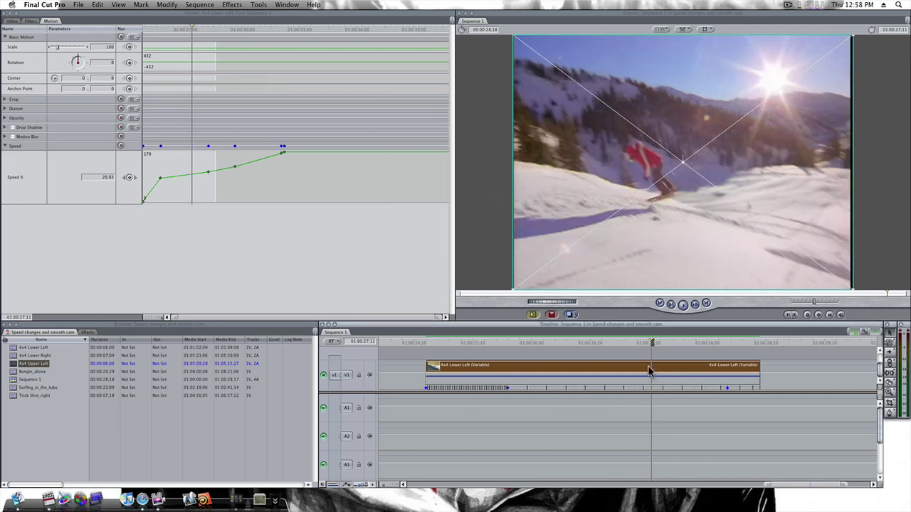
- Play back the 4x4 Lower Left clip from just before its start to check the slowed mid-air section
click(423, 343)
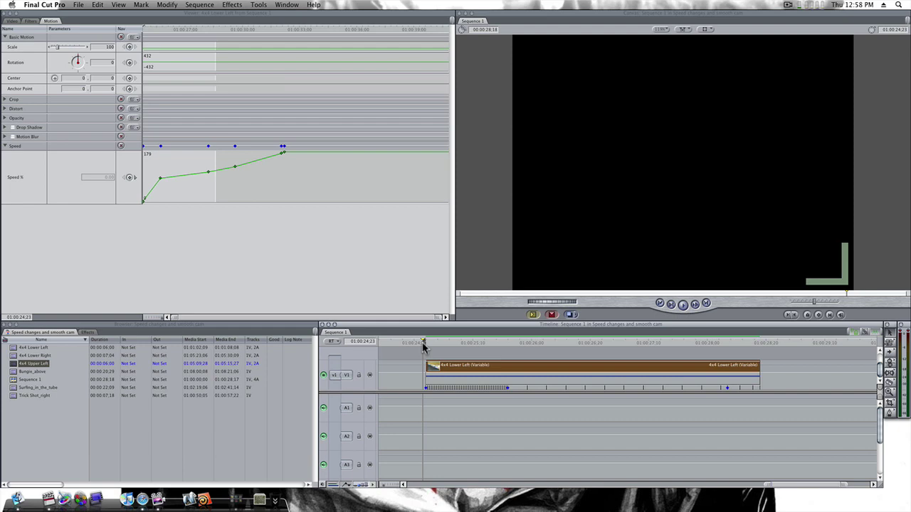
key(space)
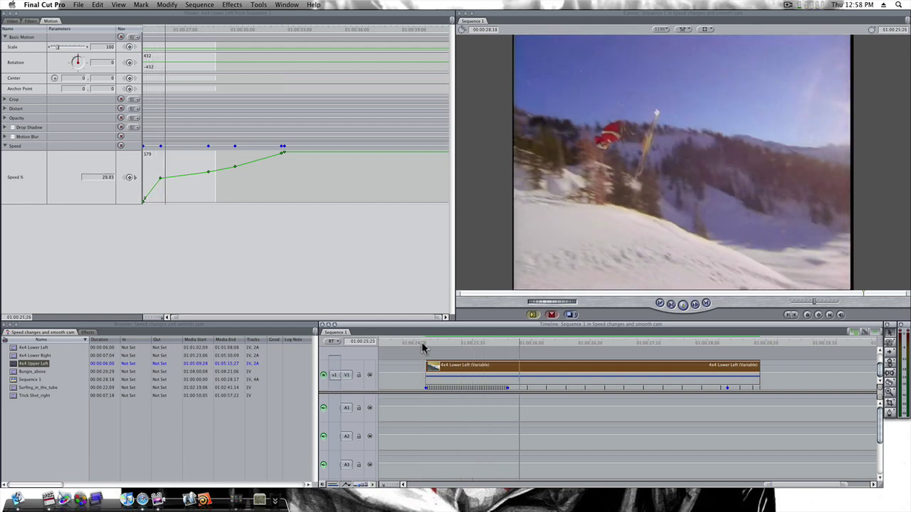
key(space)
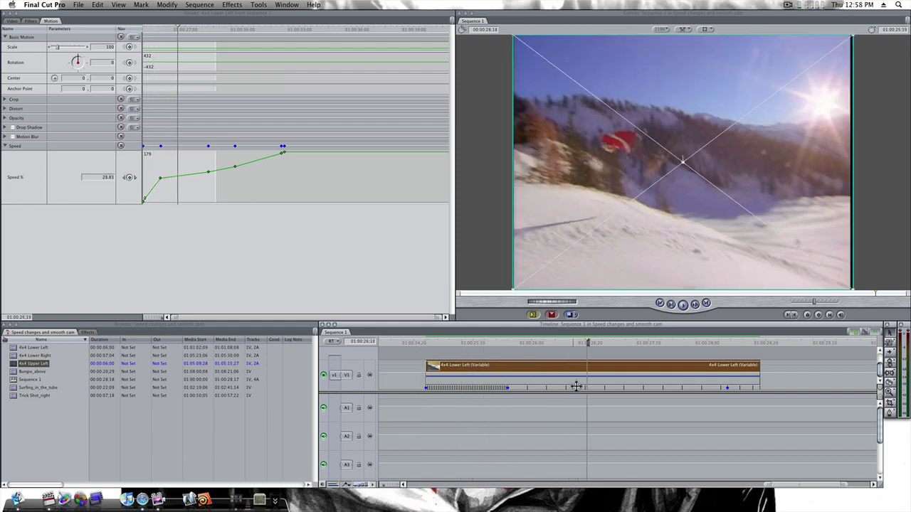
- Add two speed keyframes around 01:00:26;13 in the mid-air section, freeze the segment between them at 0%, and play back the clip
mouse_move(575, 343)
mouse_down()
mouse_move(609, 344)
mouse_move(569, 342)
mouse_up()
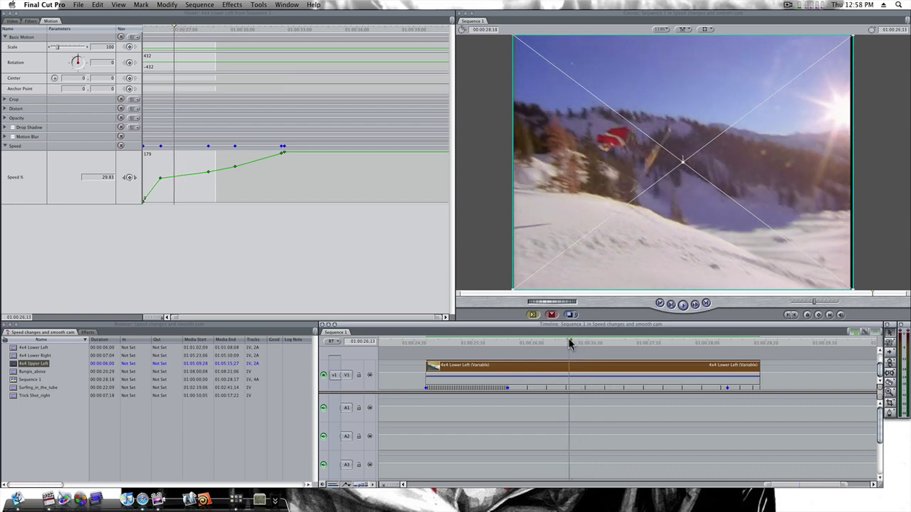
click(563, 387)
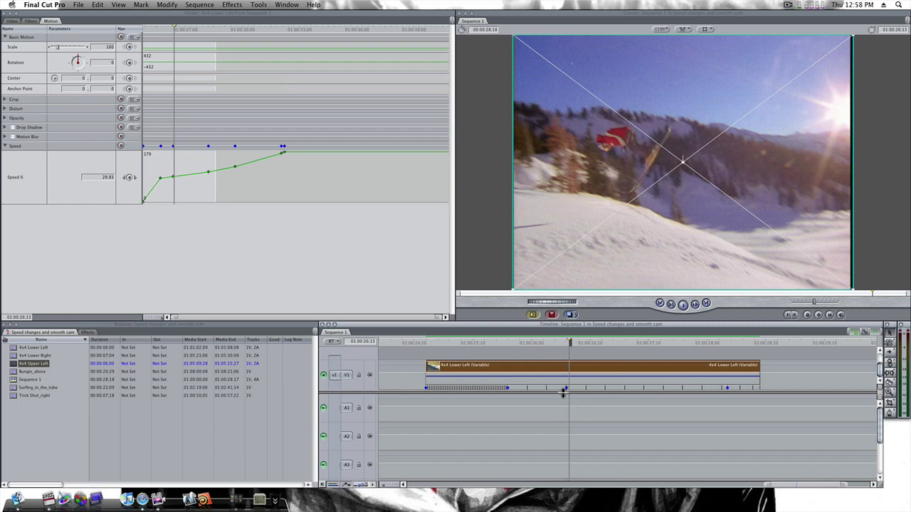
click(601, 388)
right_click(602, 388)
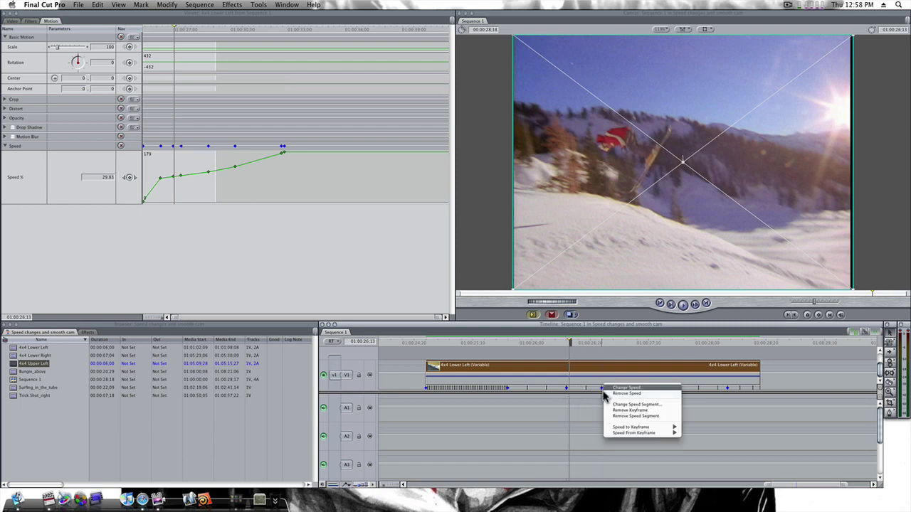
click(615, 406)
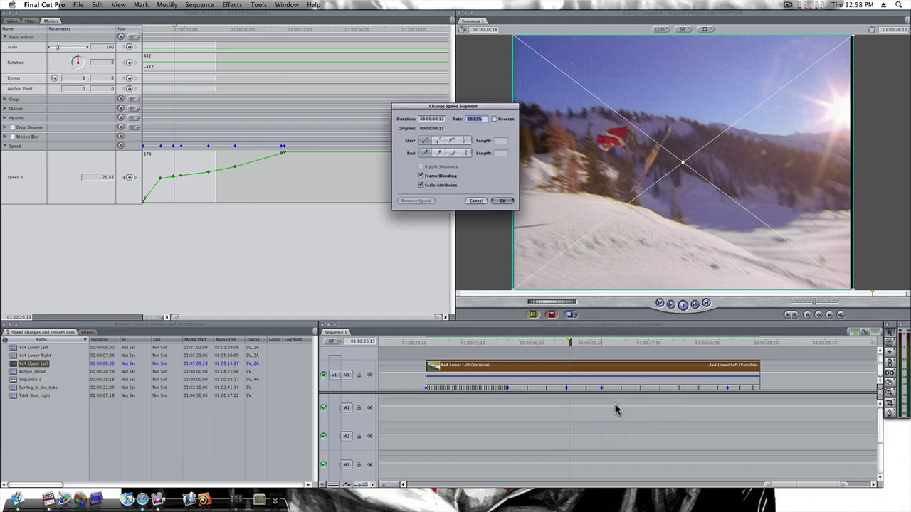
key(Return)
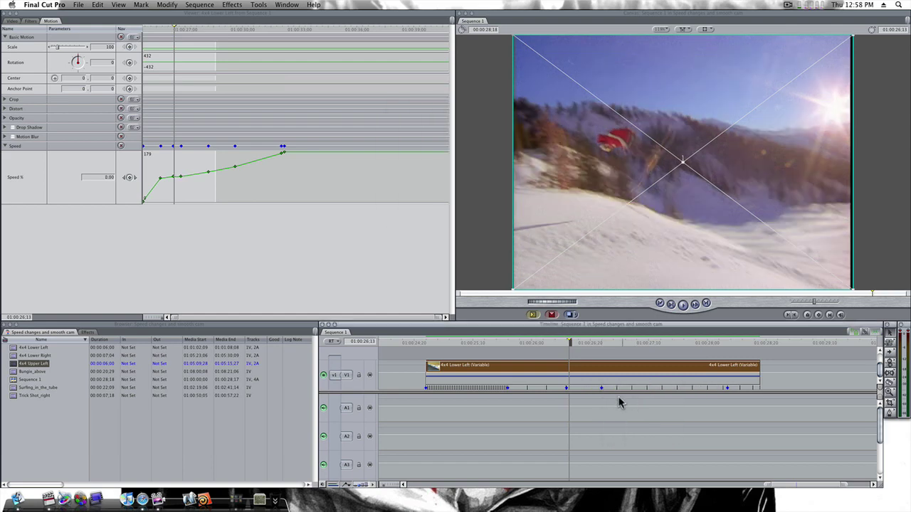
click(416, 344)
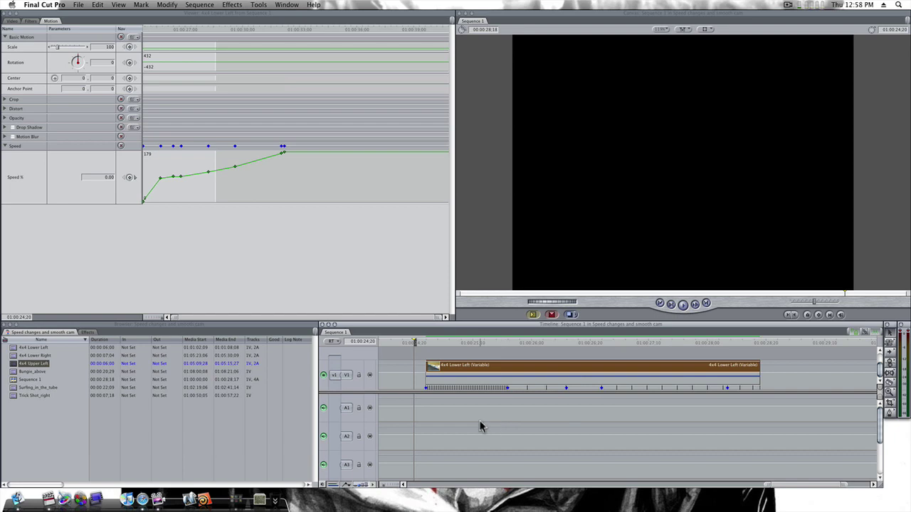
key(space)
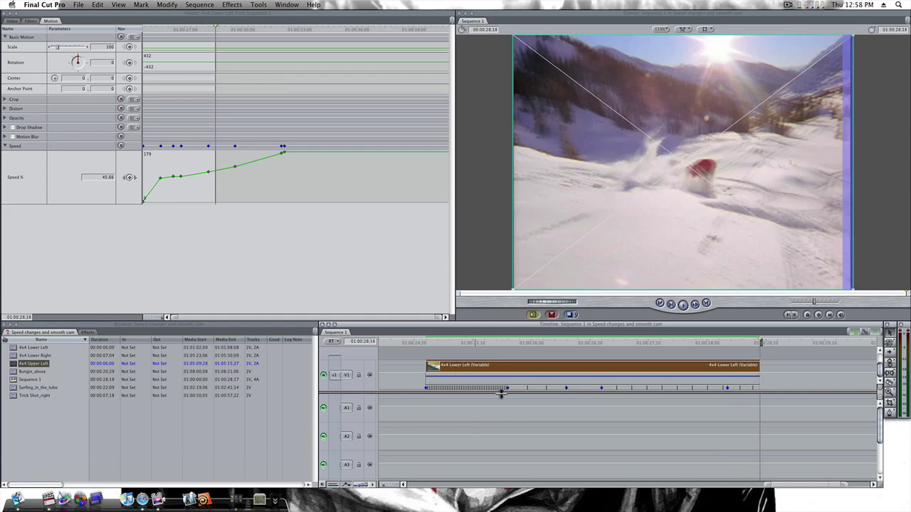
- Extend the mid-air freeze by moving its end keyframe to shortly before the landing keyframe, and play back the clip
drag(603, 388, 698, 388)
click(423, 343)
key(space)
- Give the sped-up opening segment of the 4x4 Lower Left clip a gradual start curve with a length of 29
right_click(508, 389)
click(519, 403)
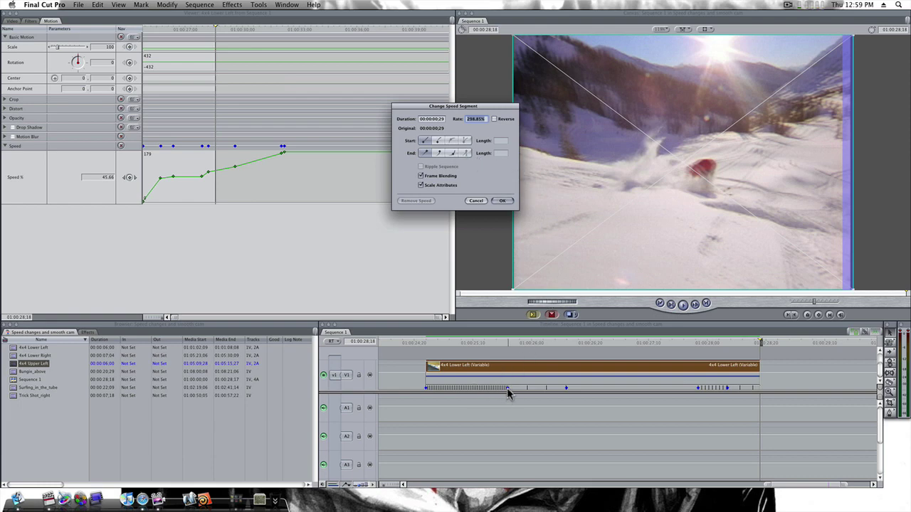
click(438, 140)
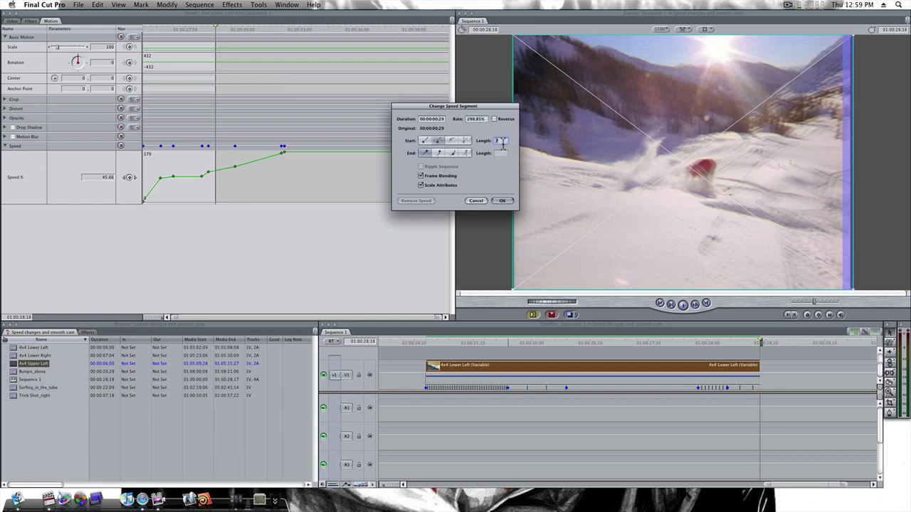
text(29)
key(Return)
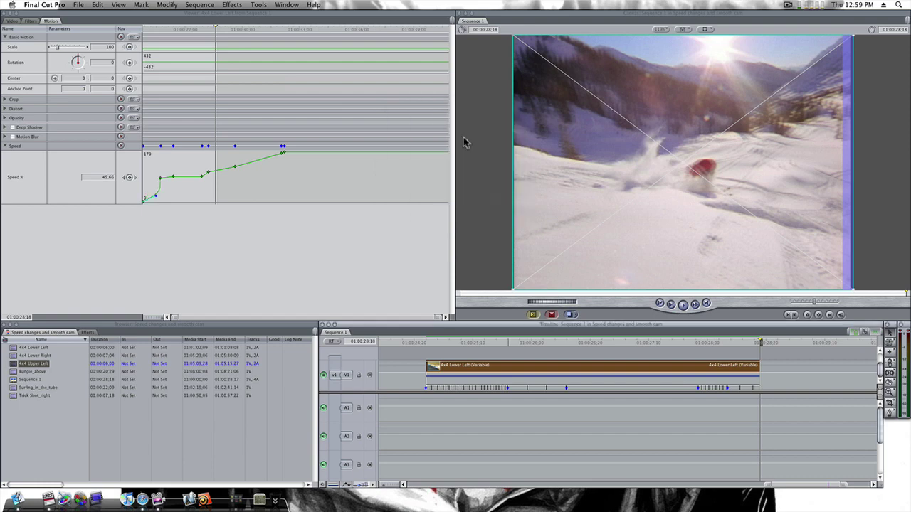